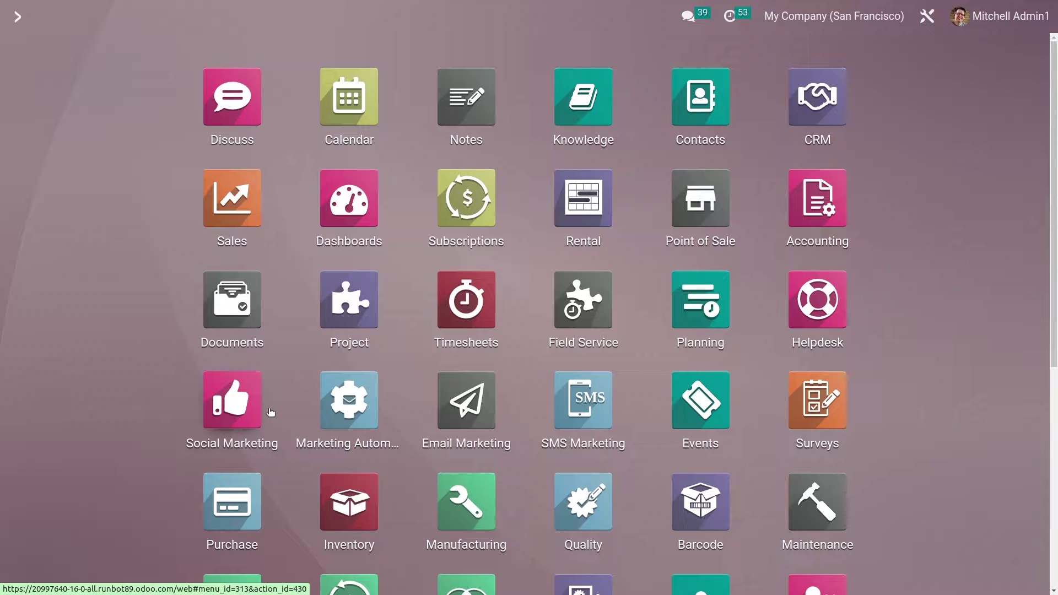
- Launch the Point of Sale app by searching 'pos' from the home menu
type("pos")
key("Return")
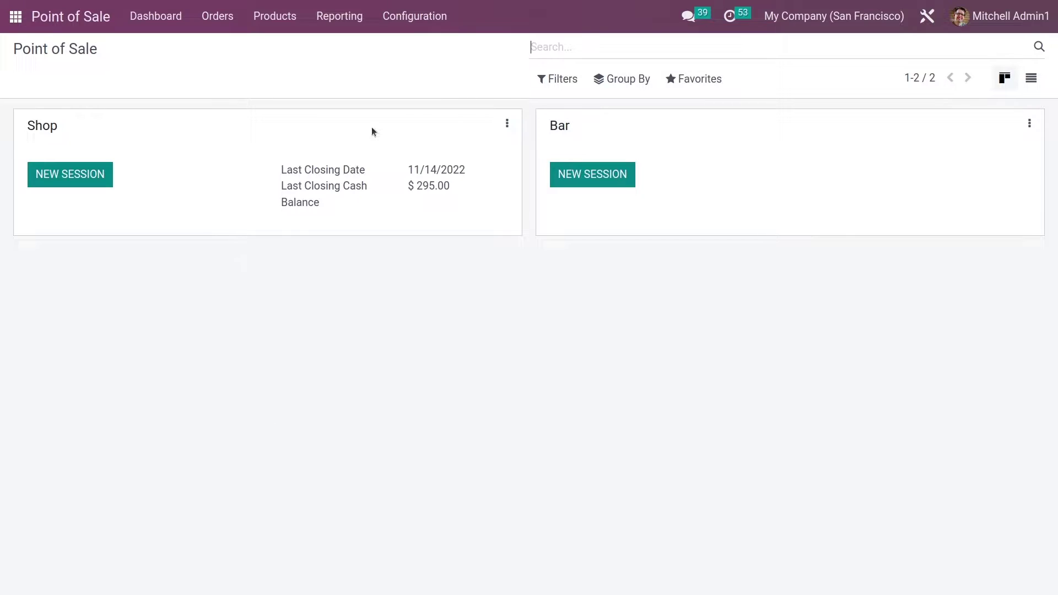
- Open the Shop's full settings and enable Multi Employees per Session
left_click(507, 121)
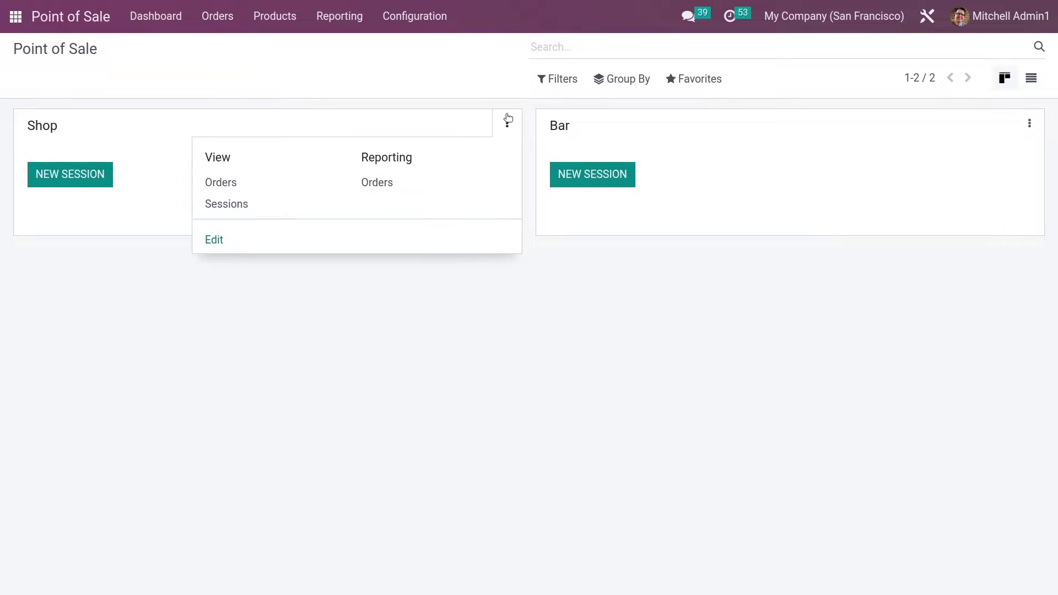
left_click(215, 240)
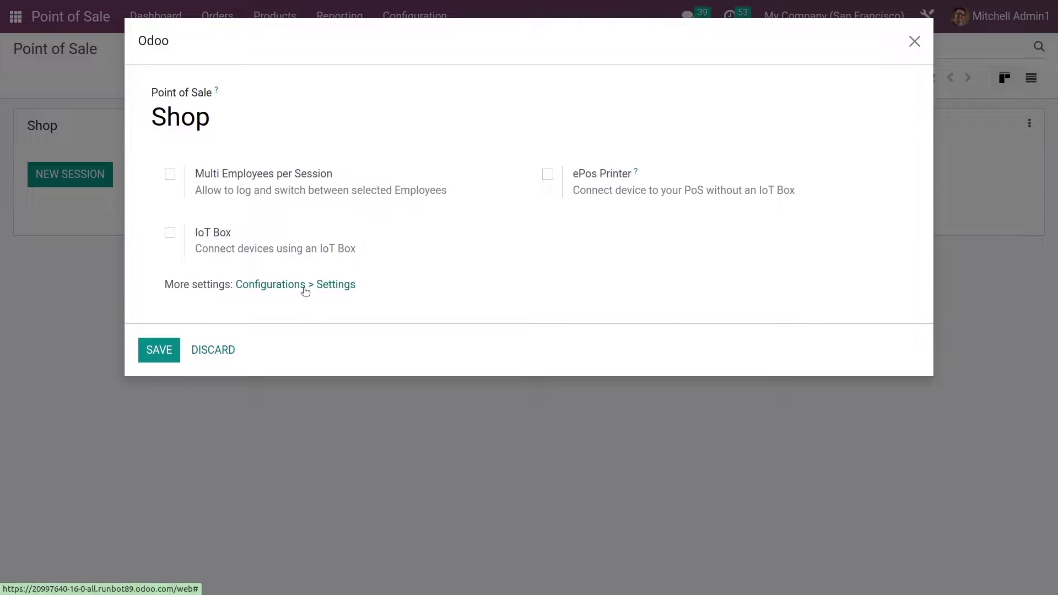
left_click(306, 291)
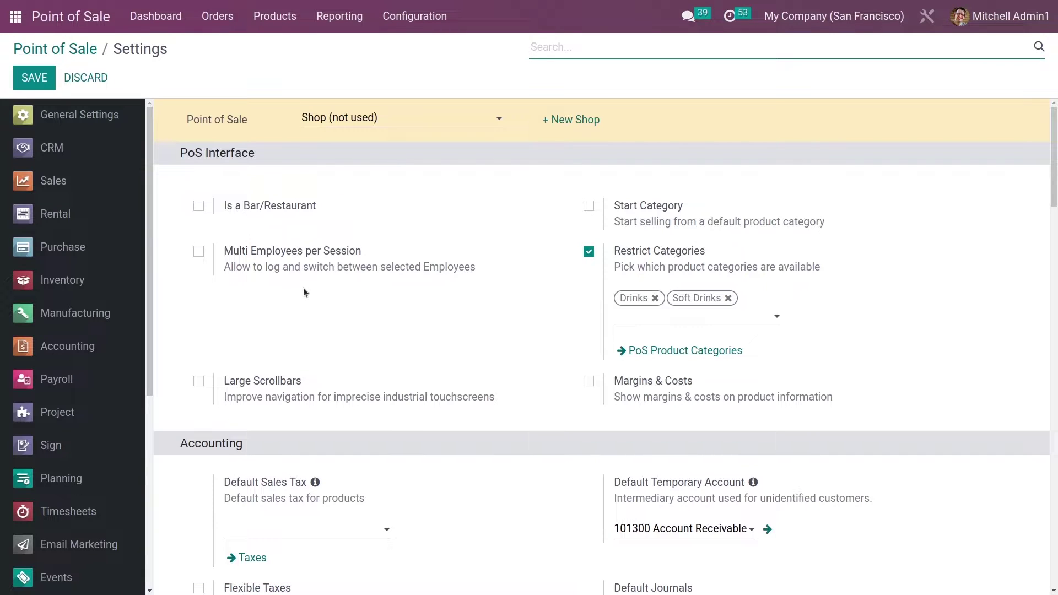
mouse_move(254, 285)
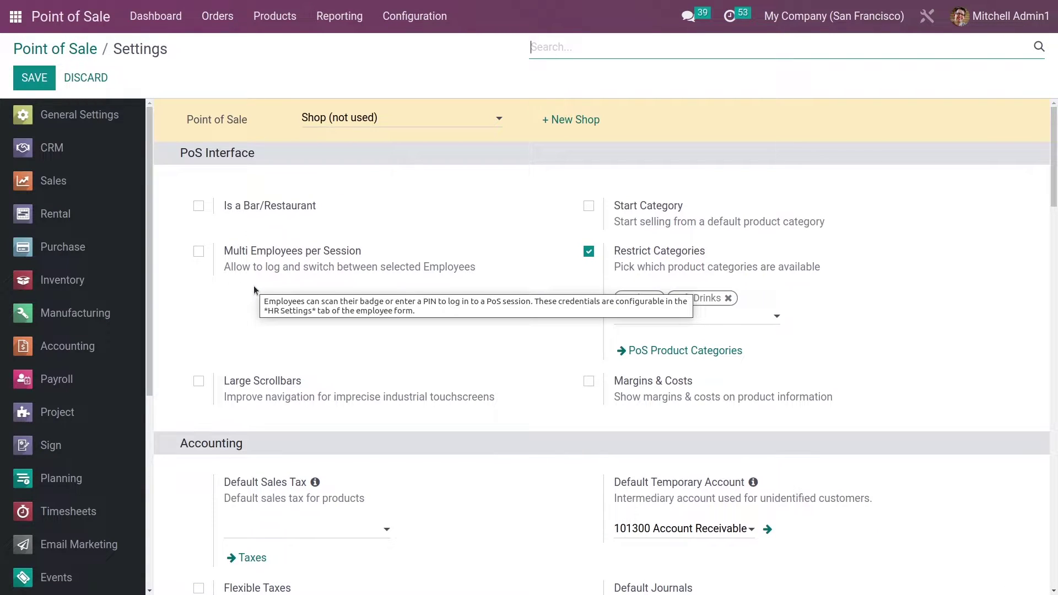
left_click(198, 252)
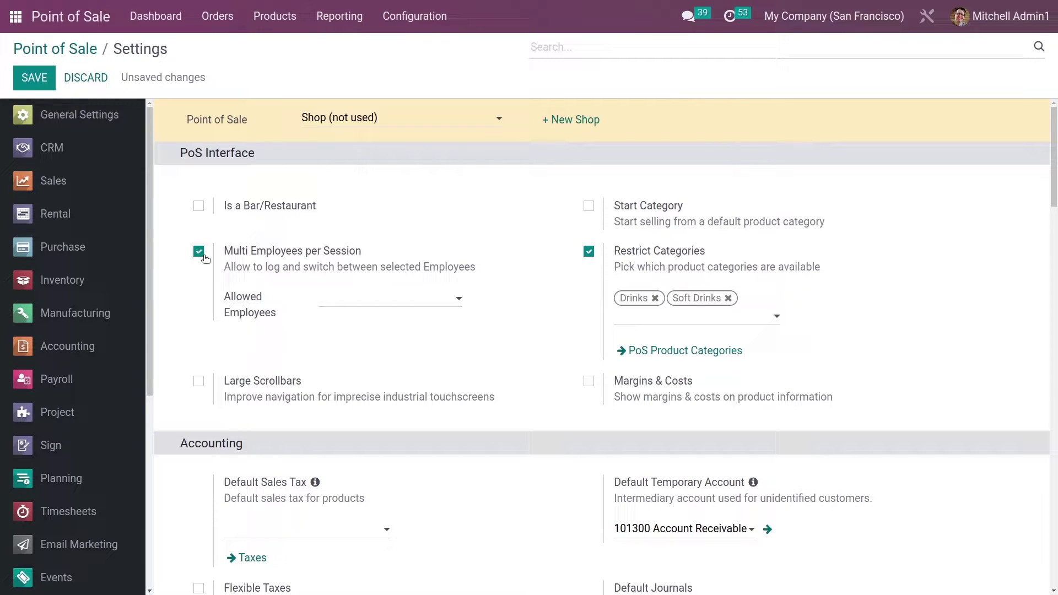
- Add the first employee and the admin employee as Allowed Employees, then save
left_click(372, 292)
left_click(378, 342)
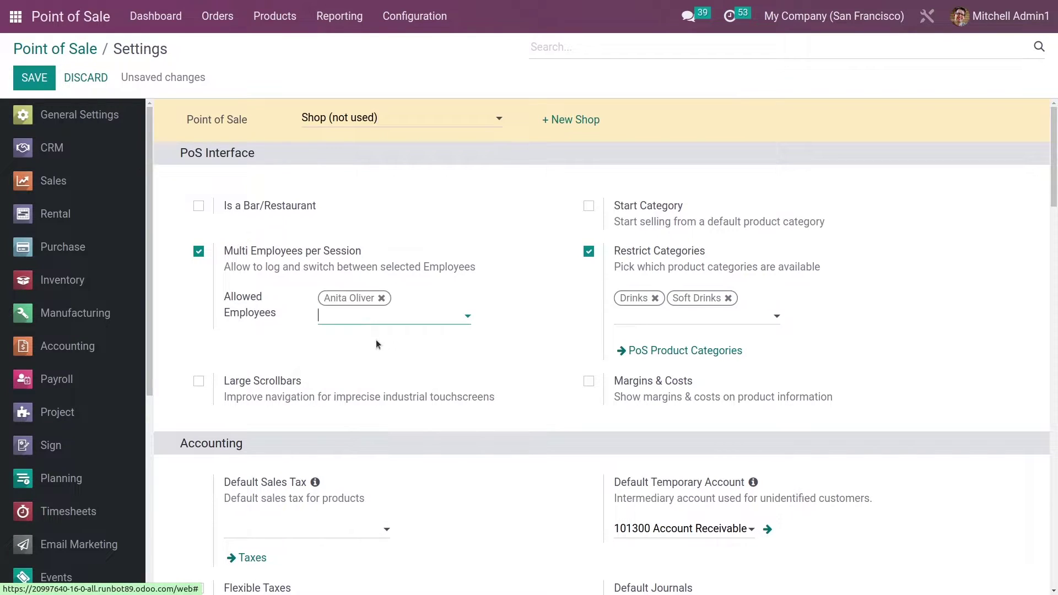
type("mitch")
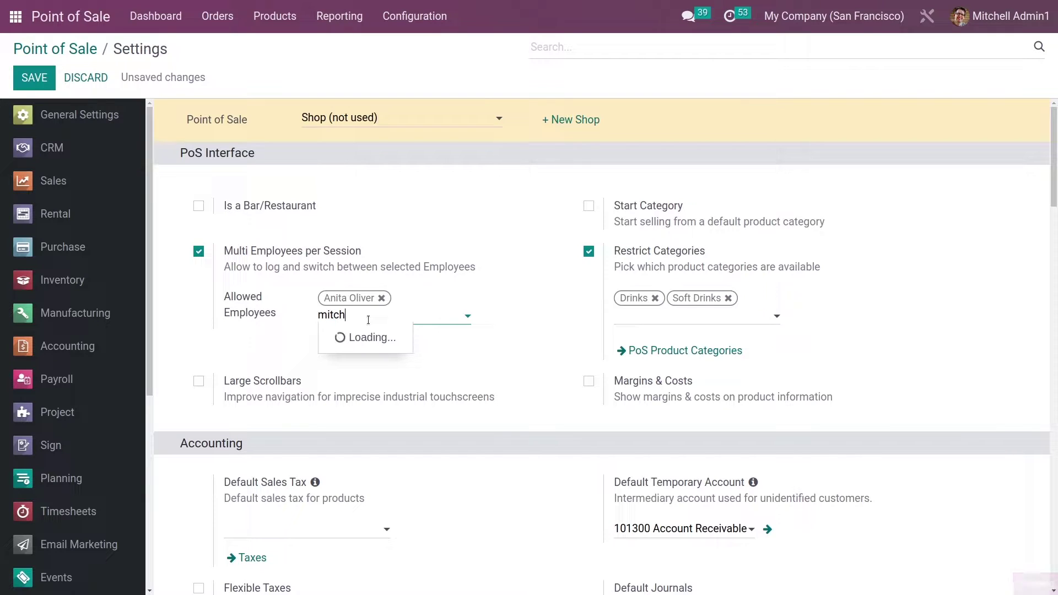
type("ell")
key("BackSpace")
key("BackSpace")
key("BackSpace")
key("BackSpace")
key("BackSpace")
key("BackSpace")
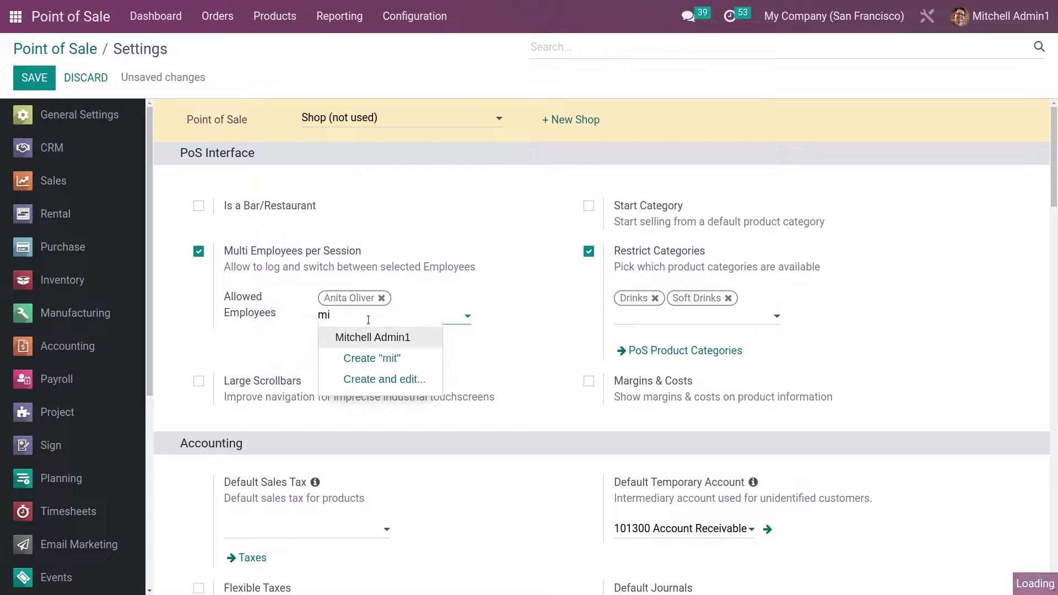
key("Return")
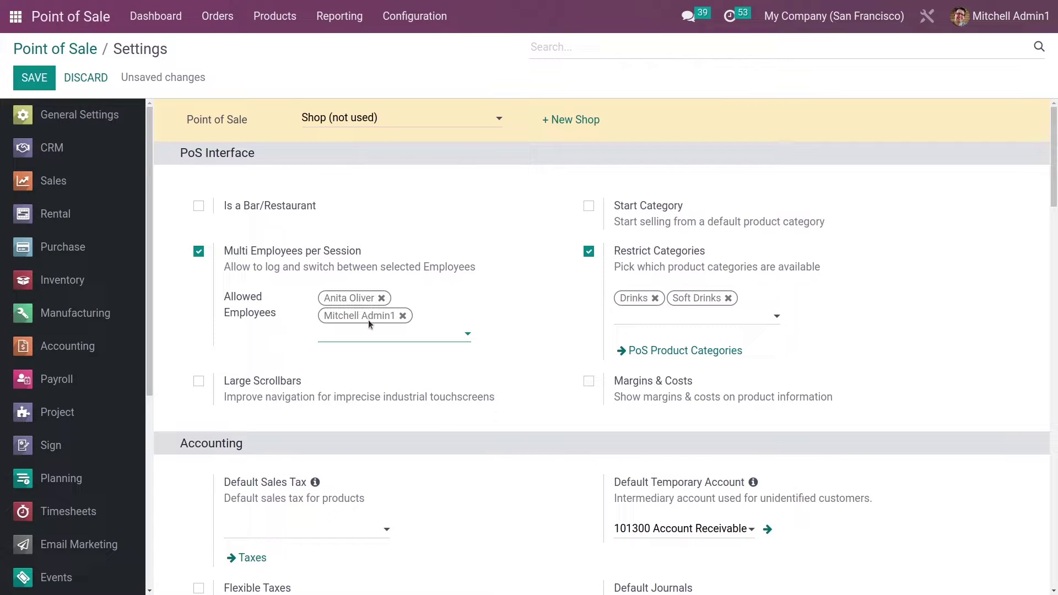
left_click(32, 77)
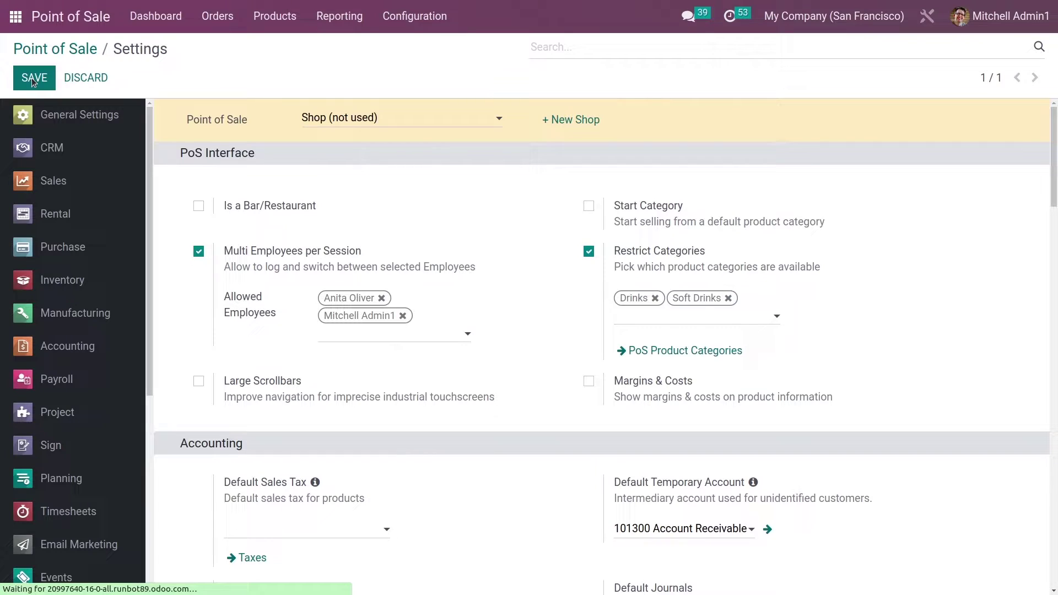
- In Employees, give the first allowed employee a four-digit PIN code in HR Settings
left_click(13, 27)
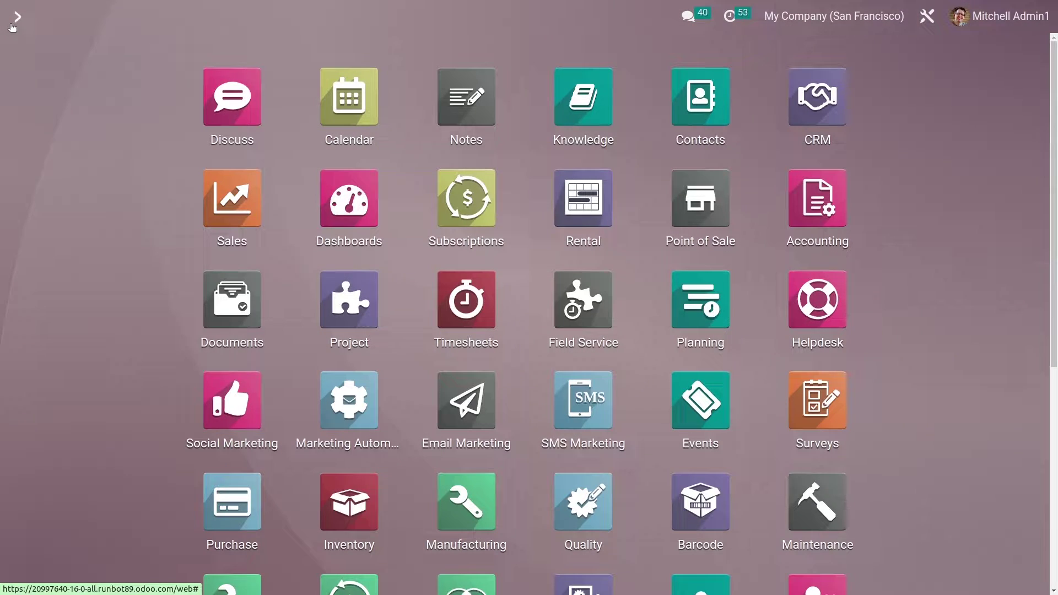
type("employee")
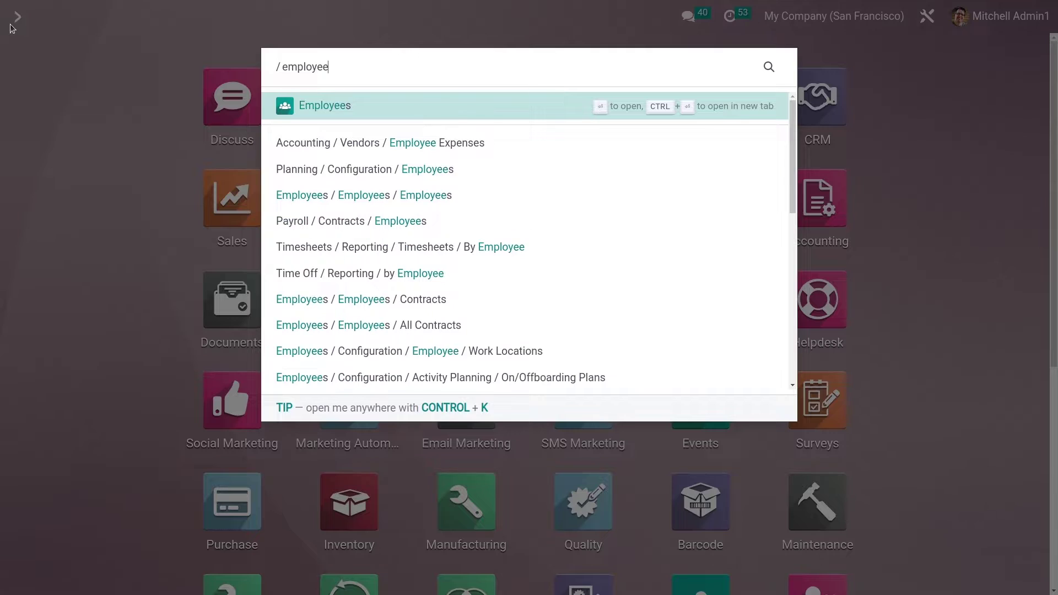
key("Return")
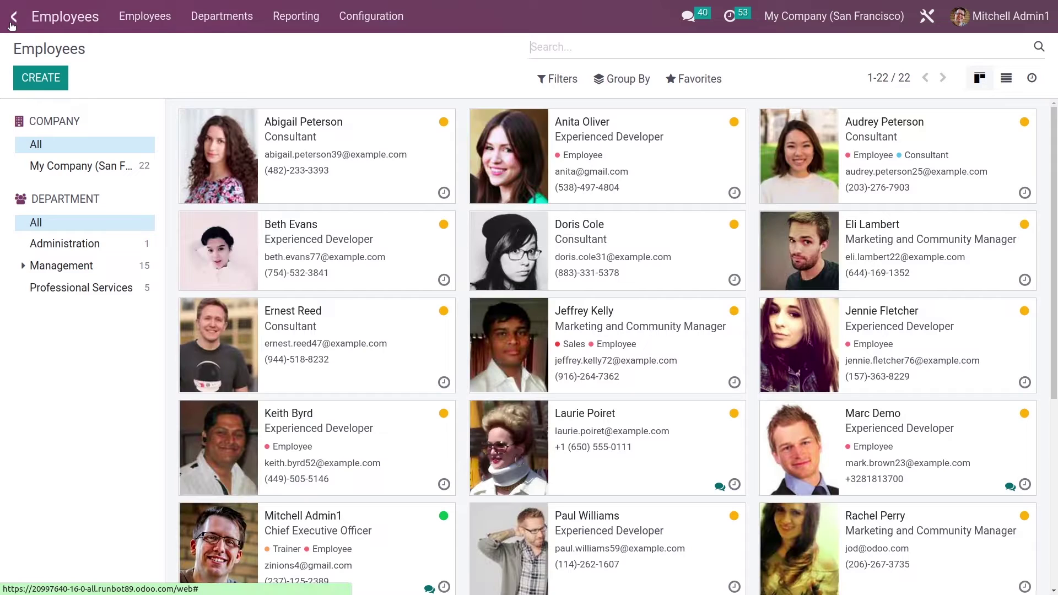
left_click(548, 170)
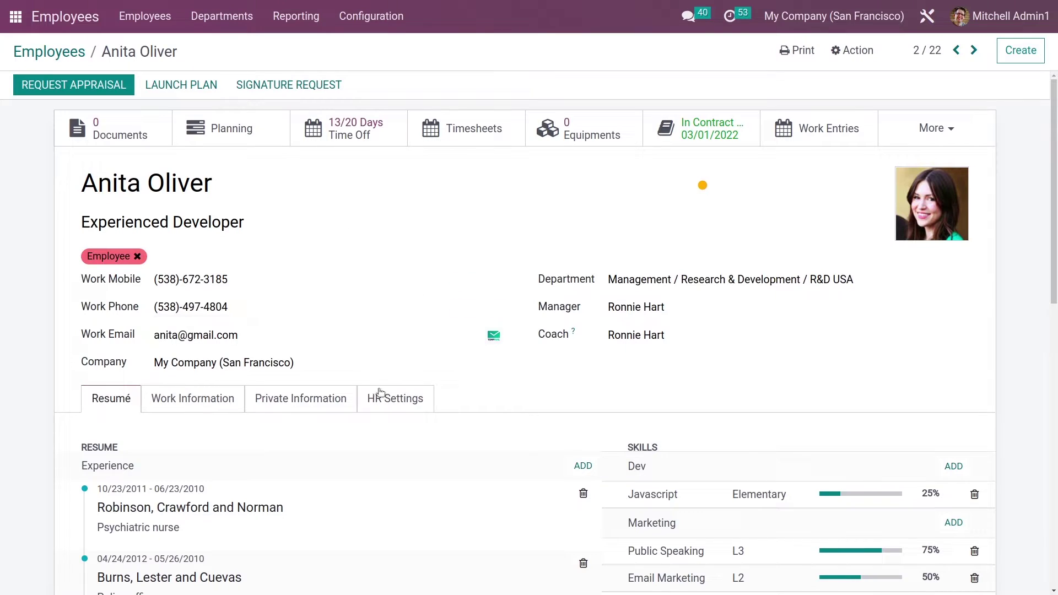
left_click(383, 406)
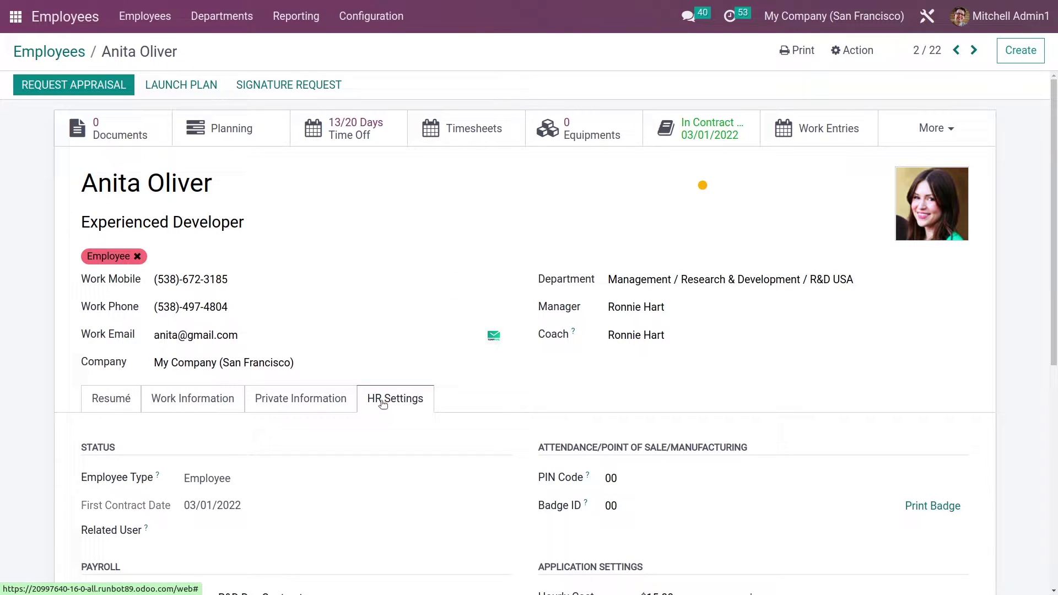
left_click(620, 478)
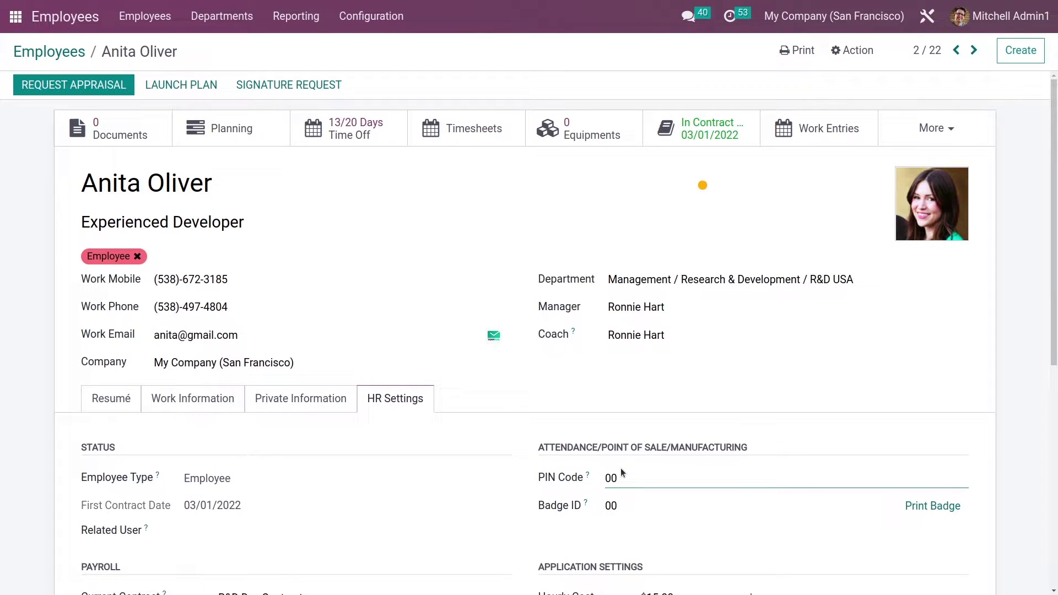
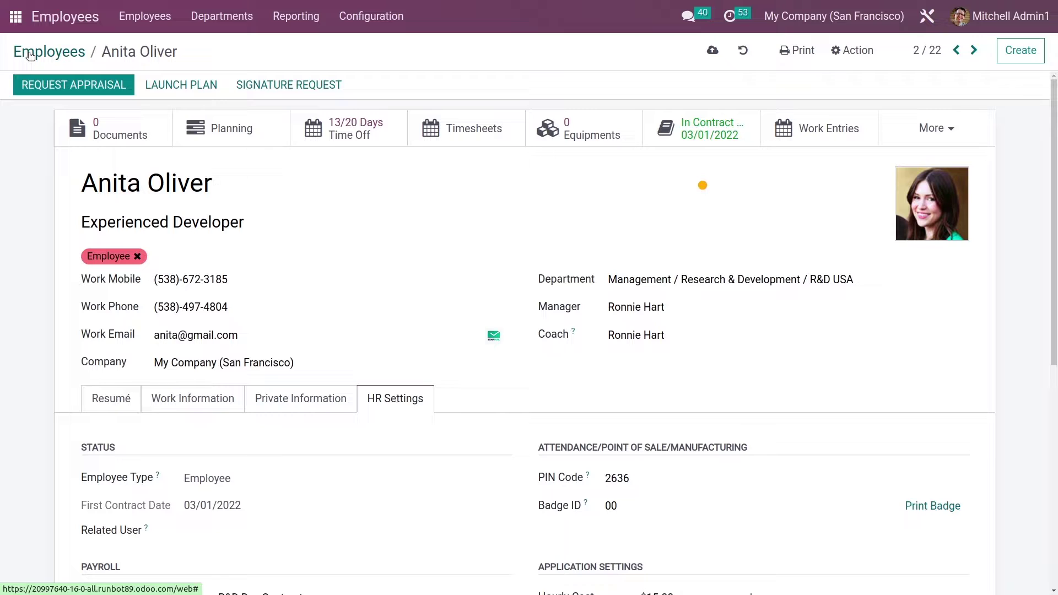
- Give the admin employee the same four-digit PIN, save, and return to the home menu
left_click(31, 54)
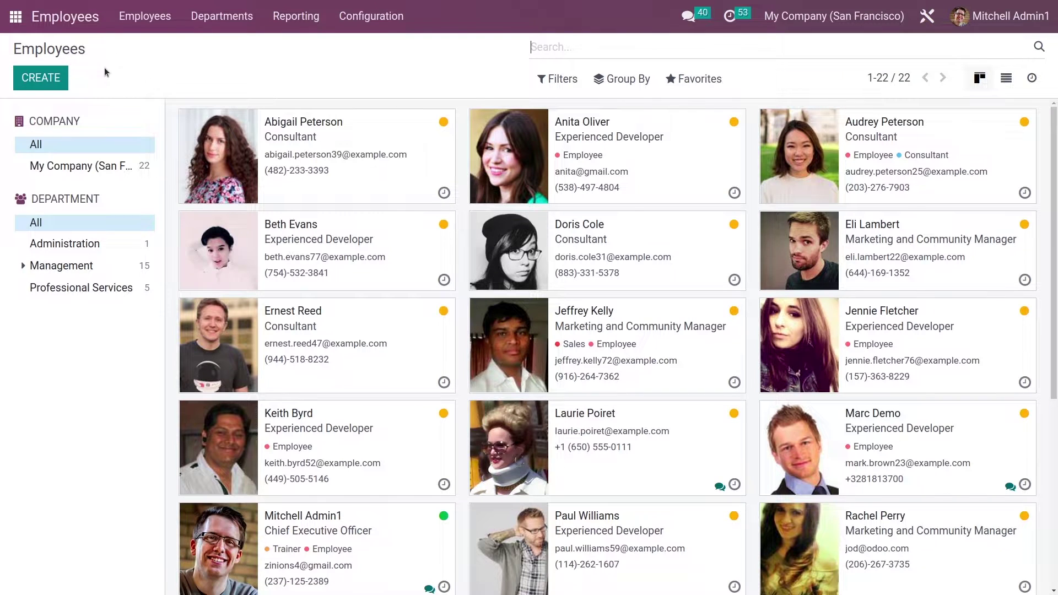
type("mitch")
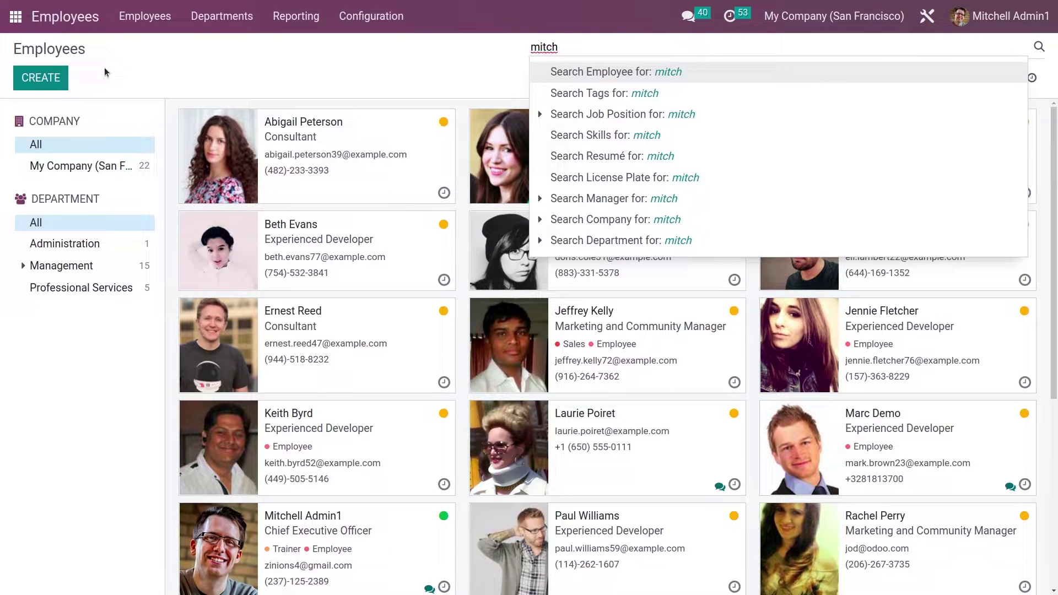
type("ell")
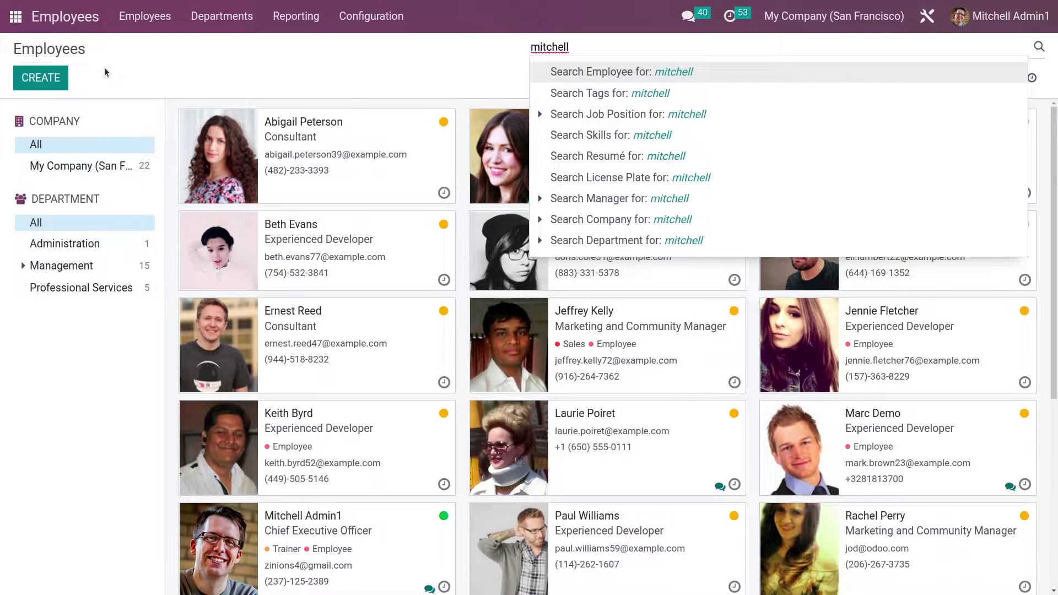
key("Return")
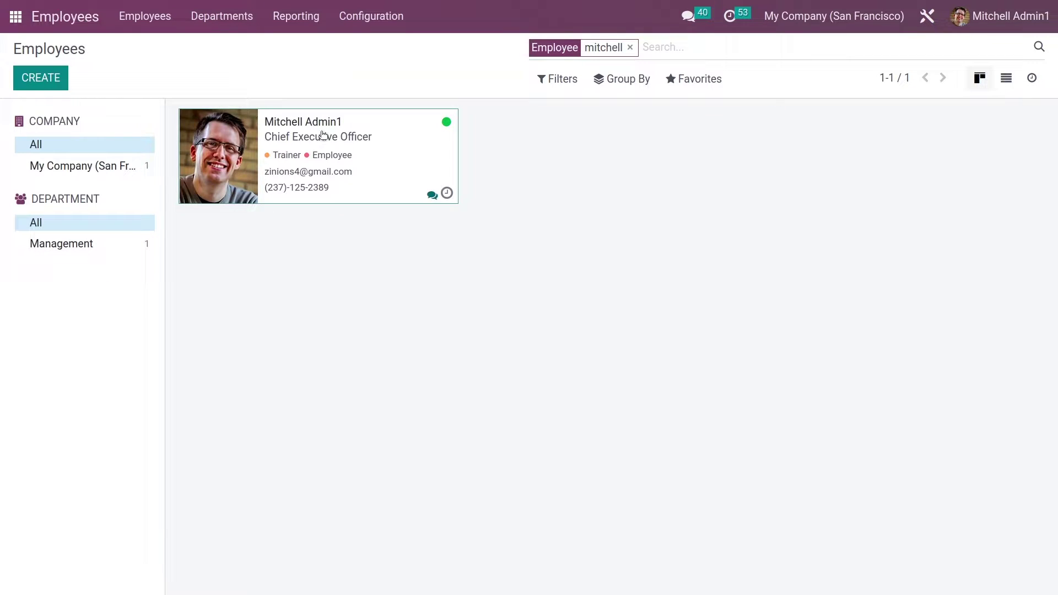
left_click(324, 139)
left_click(605, 480)
left_click(76, 53)
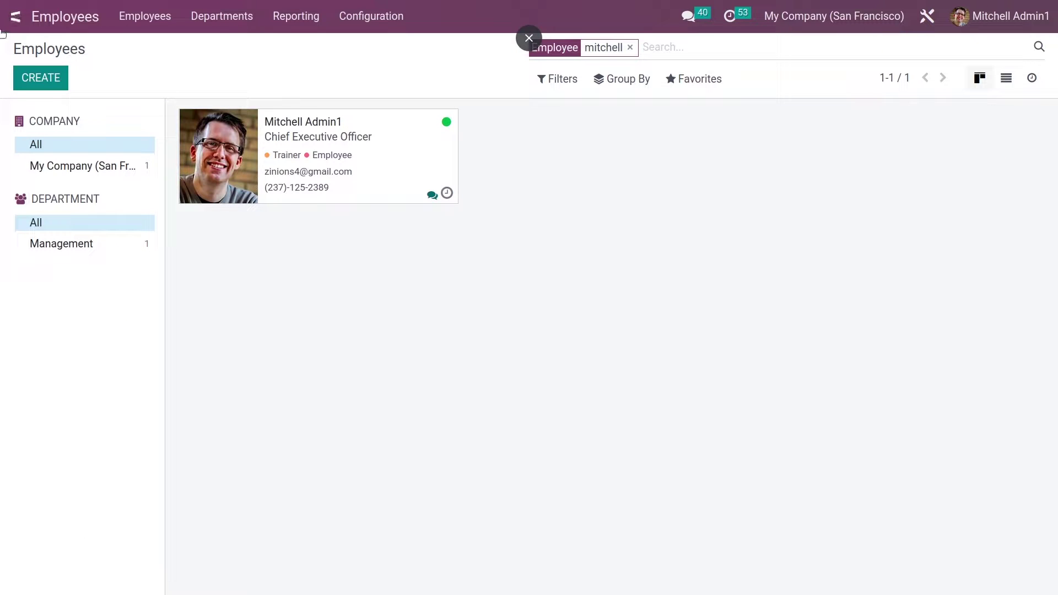
left_click(16, 17)
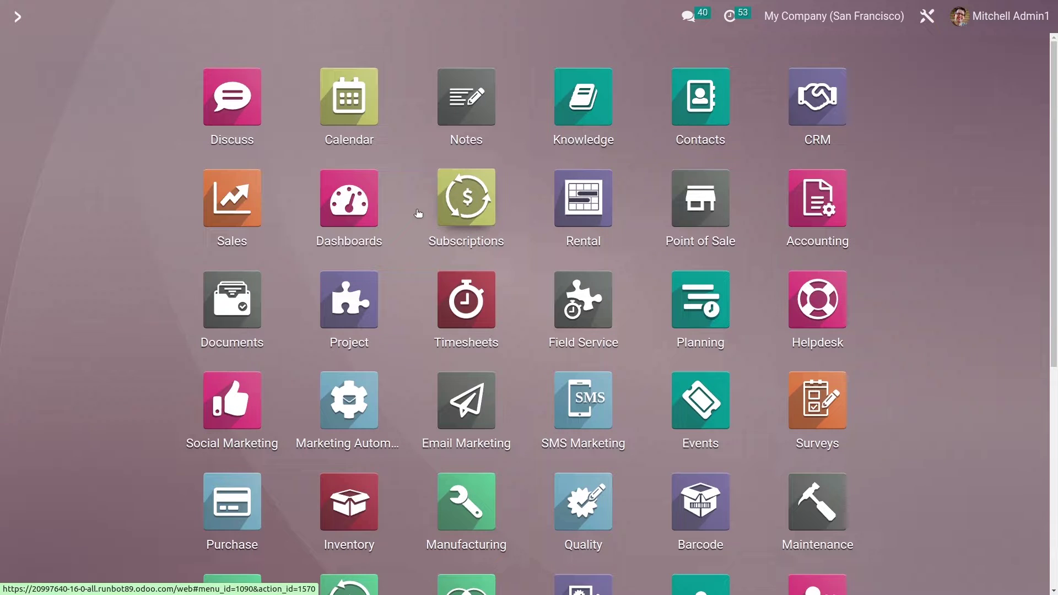
- Open Point of Sale and start a new session on the Shop
type("pos")
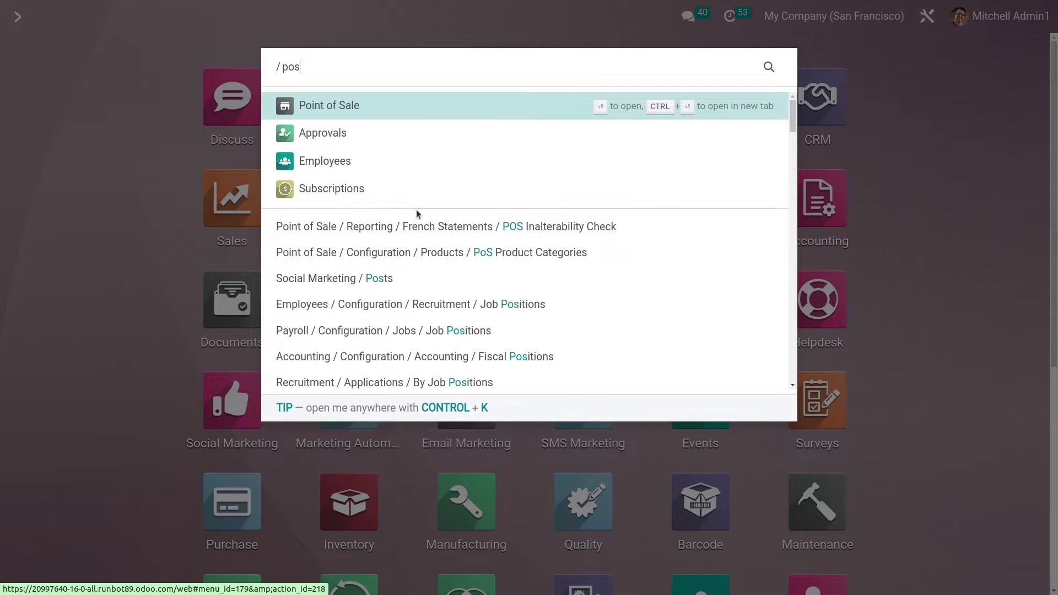
key("Escape")
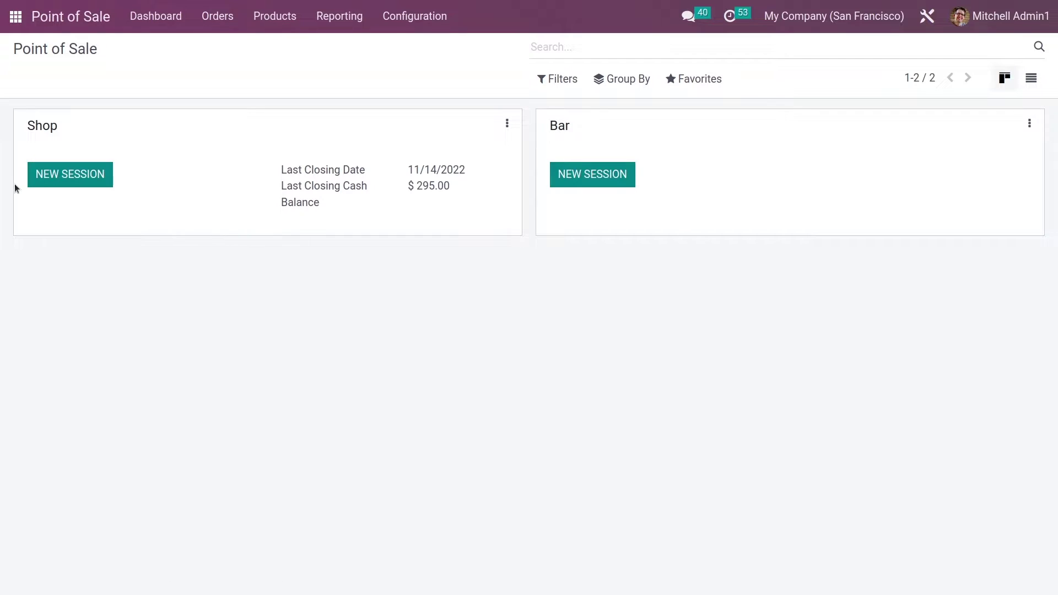
left_click(38, 183)
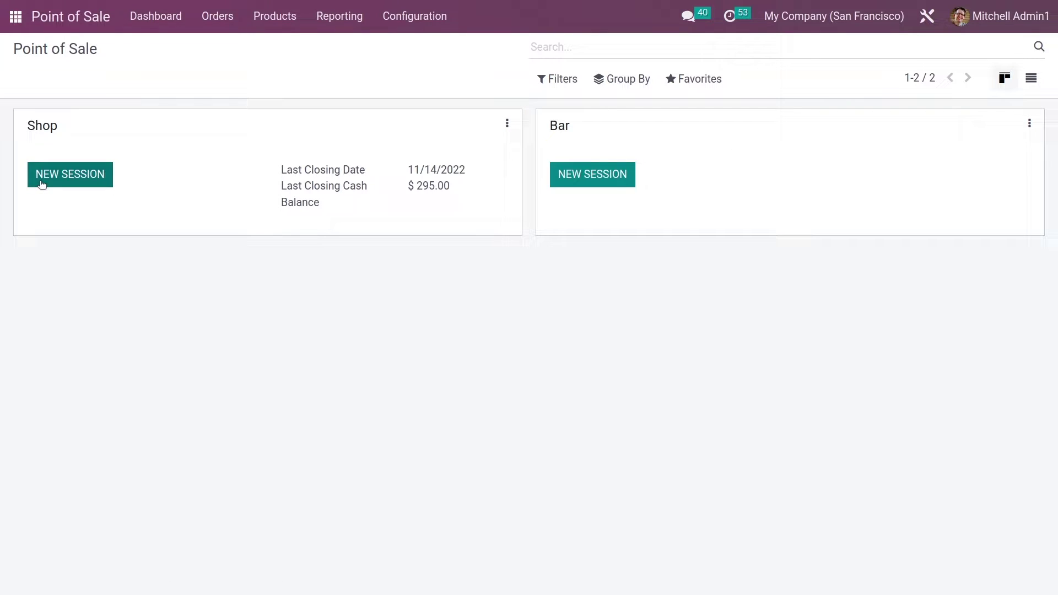
left_click(40, 182)
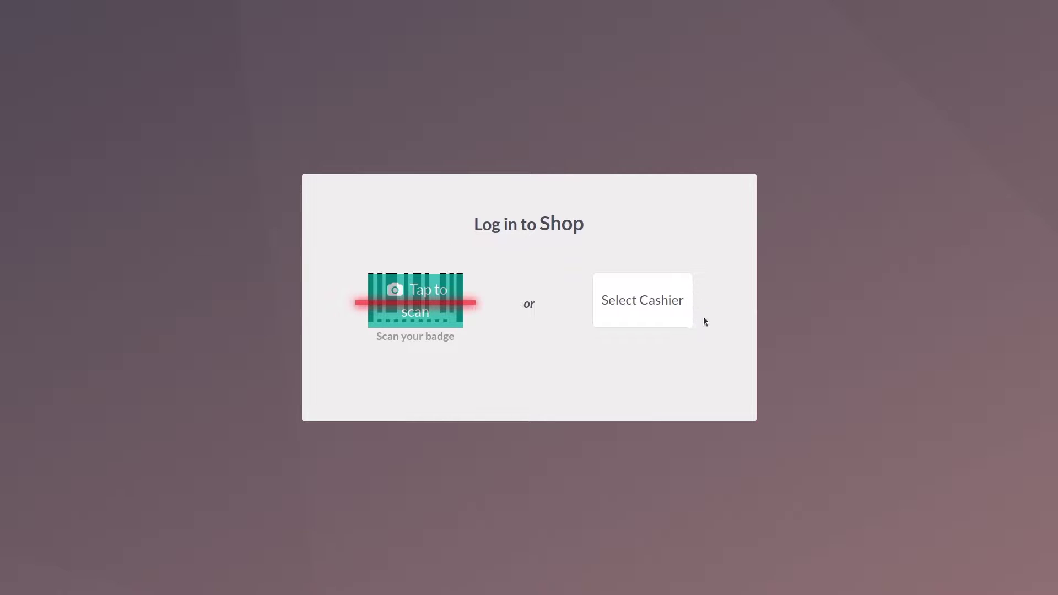
- Log in as the first allowed employee by entering their PIN
left_click(642, 314)
left_click(518, 292)
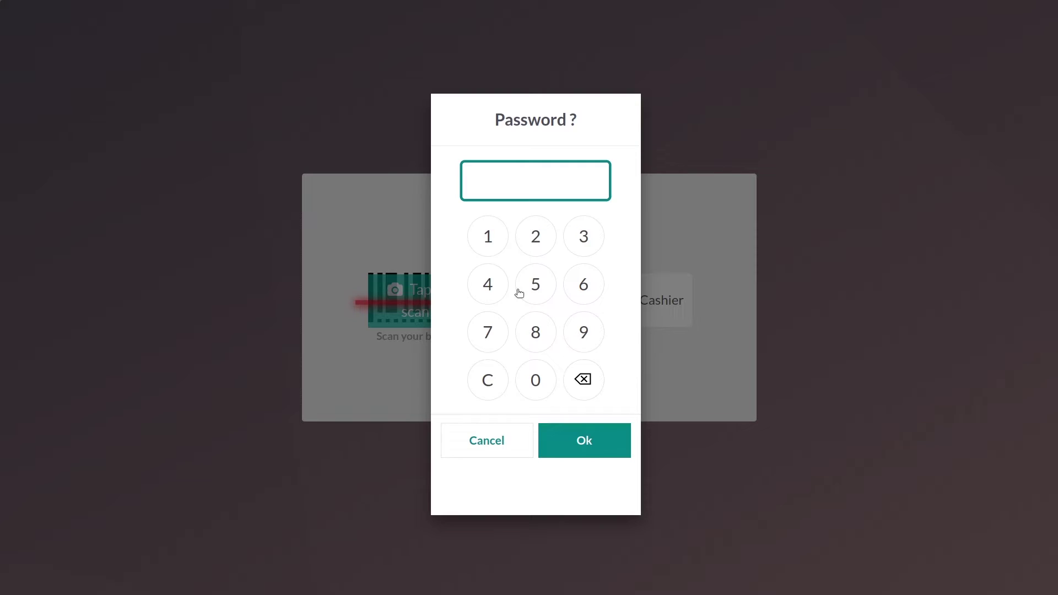
left_click(540, 248)
left_click(584, 291)
left_click(584, 237)
left_click(593, 276)
left_click(594, 434)
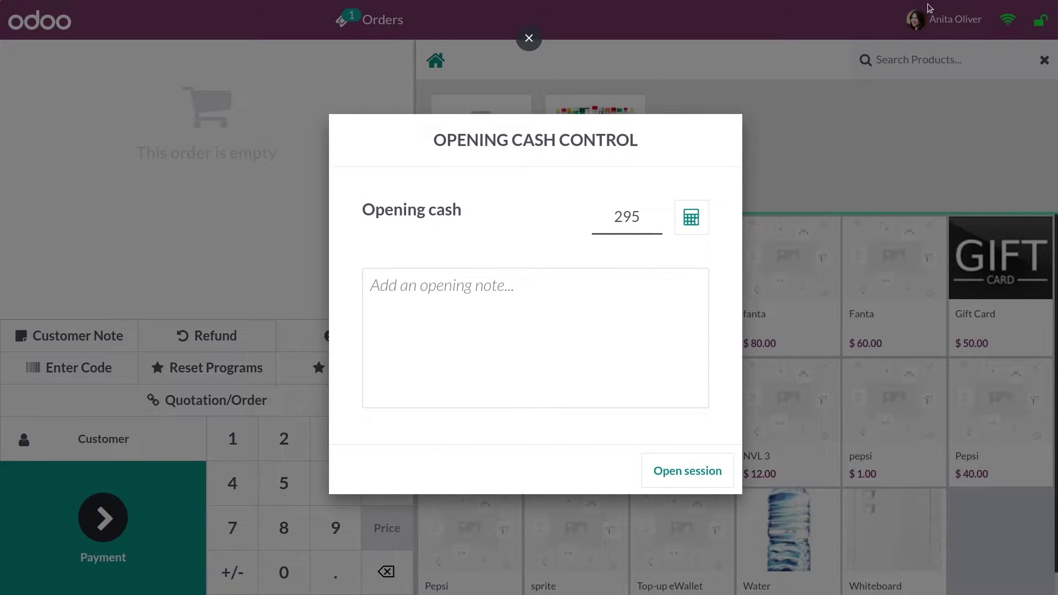
- Set the opening cash to 555 and open the Shop session
left_click(638, 220)
type("555")
left_click(720, 468)
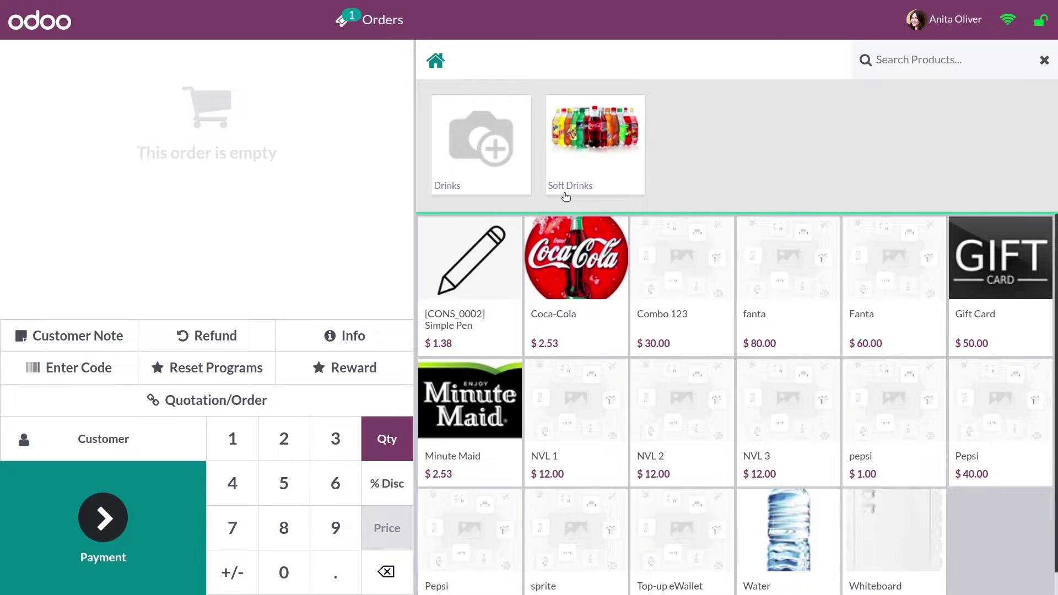
- Sell a Coca-Cola and NVL 1 to a customer, paid $15.00 in cash
left_click(578, 286)
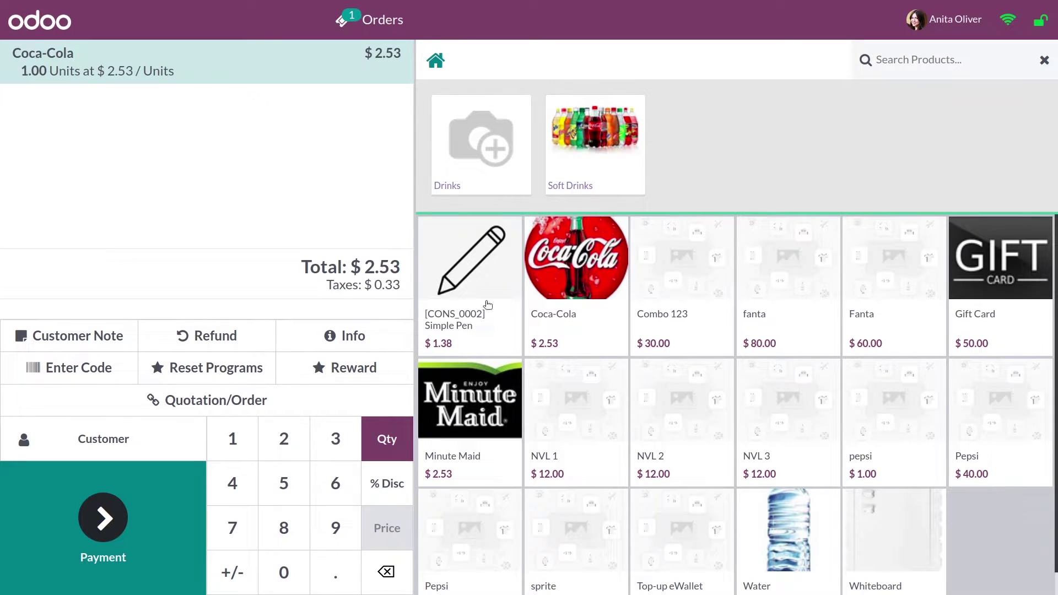
left_click(460, 252)
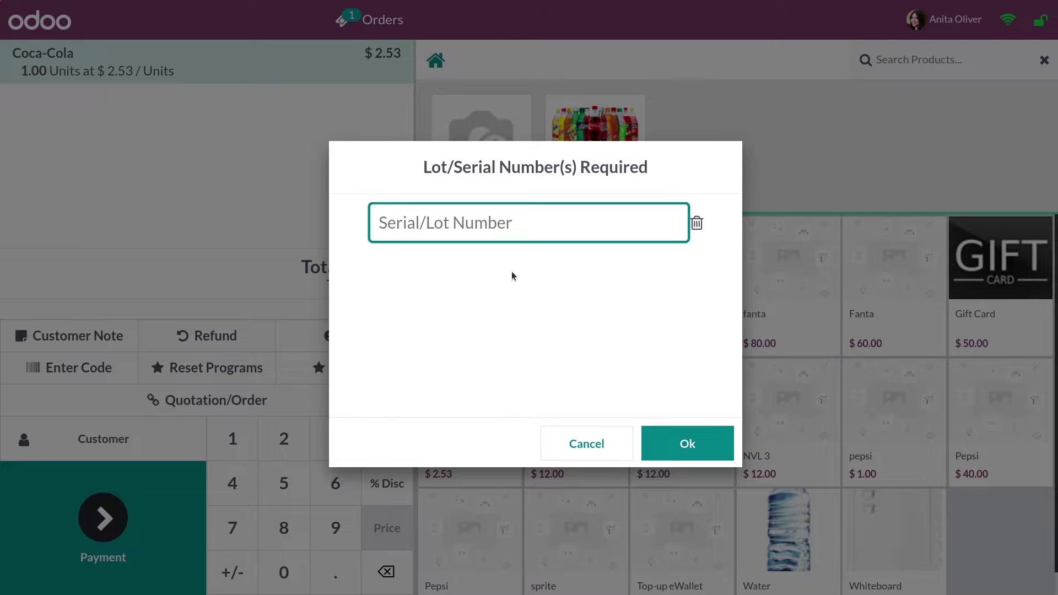
left_click(575, 451)
left_click(578, 449)
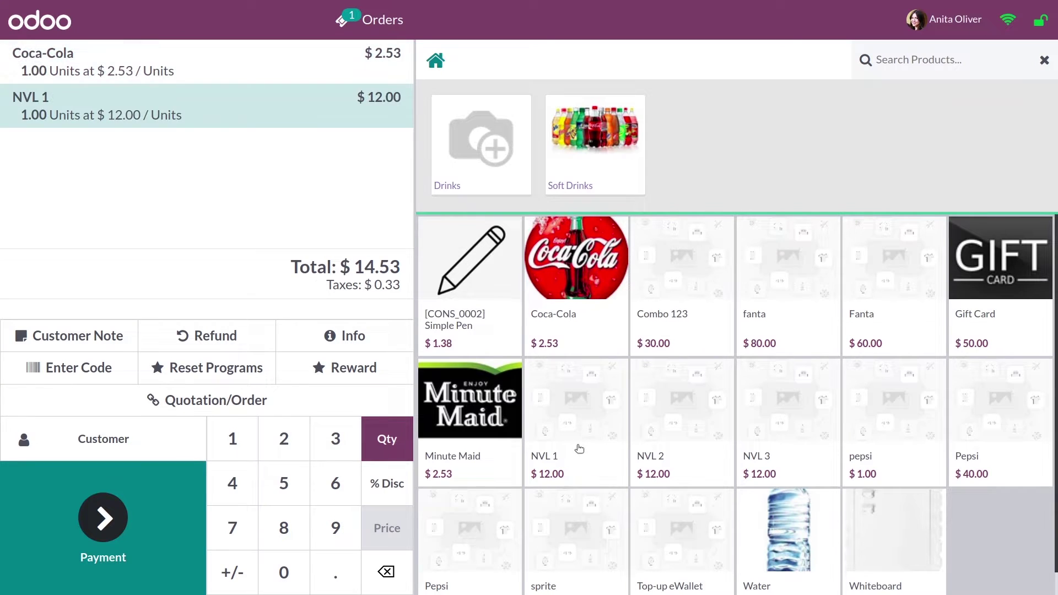
left_click(116, 458)
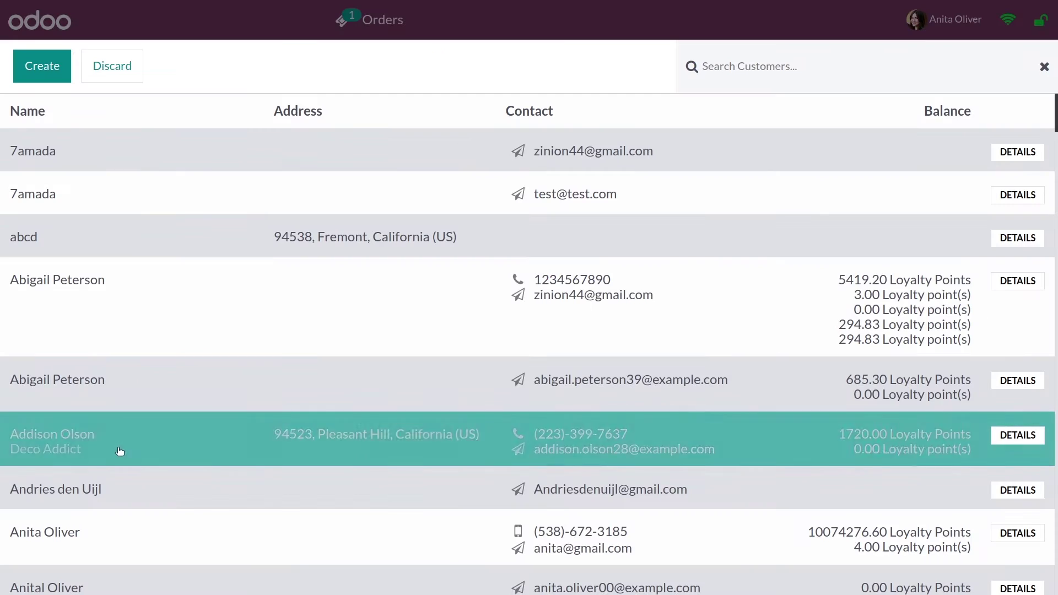
left_click(182, 300)
left_click(140, 503)
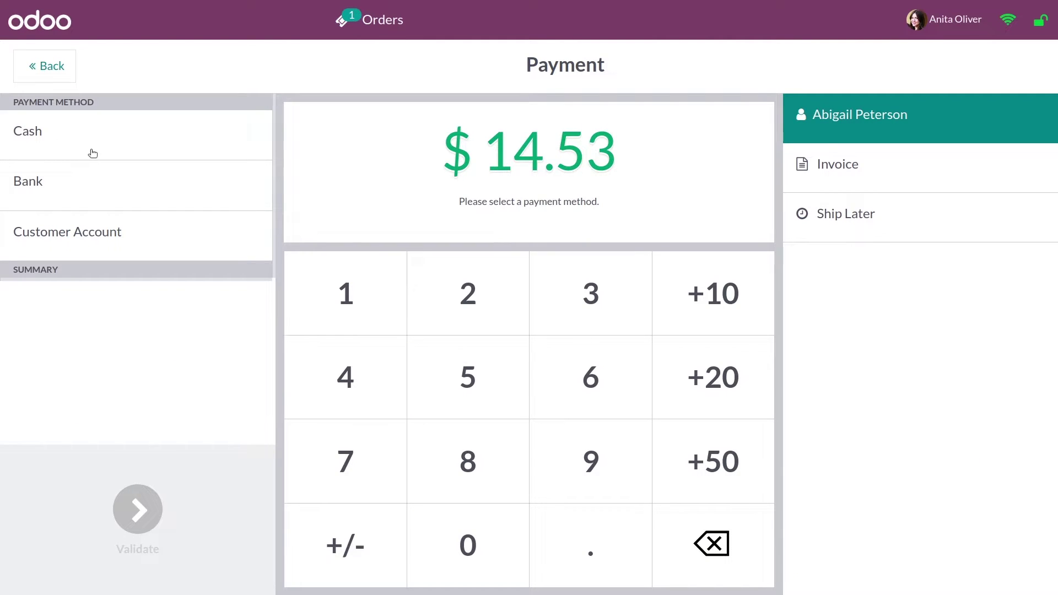
left_click(91, 138)
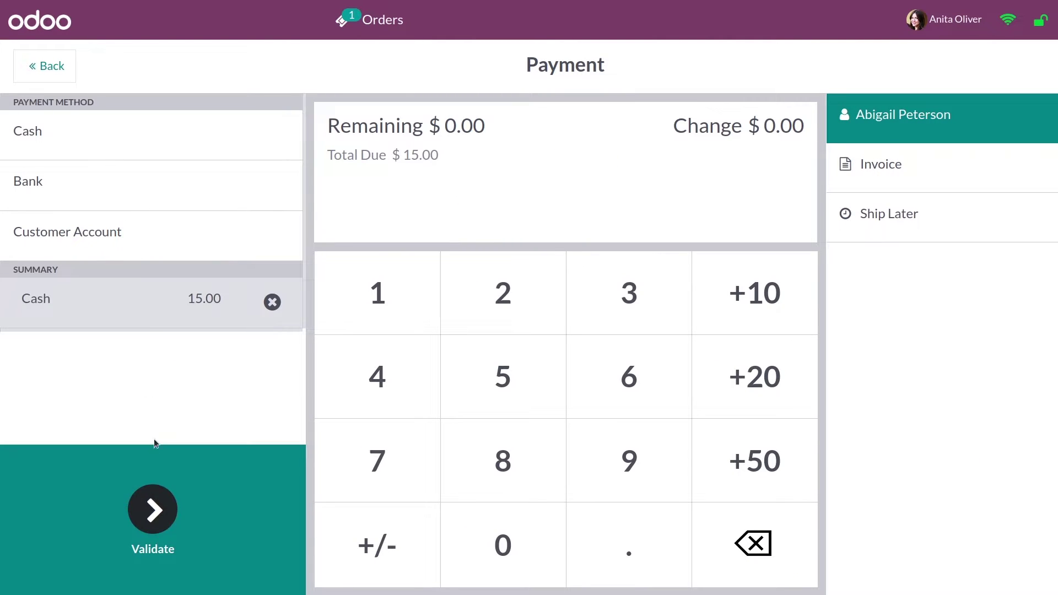
left_click(153, 496)
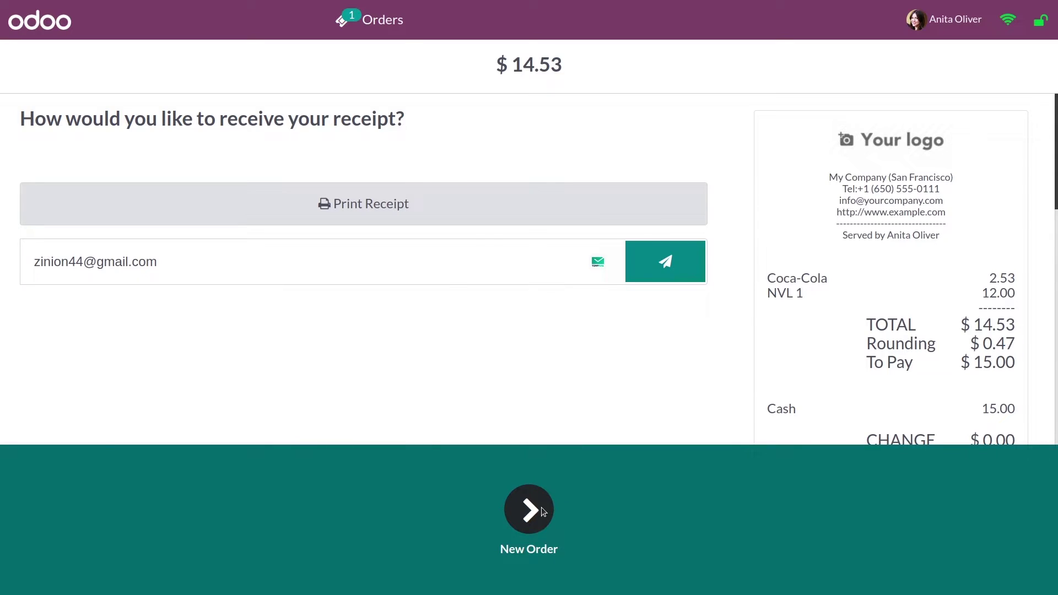
- Start a new order and switch the cashier to the other employee using their PIN
left_click(542, 507)
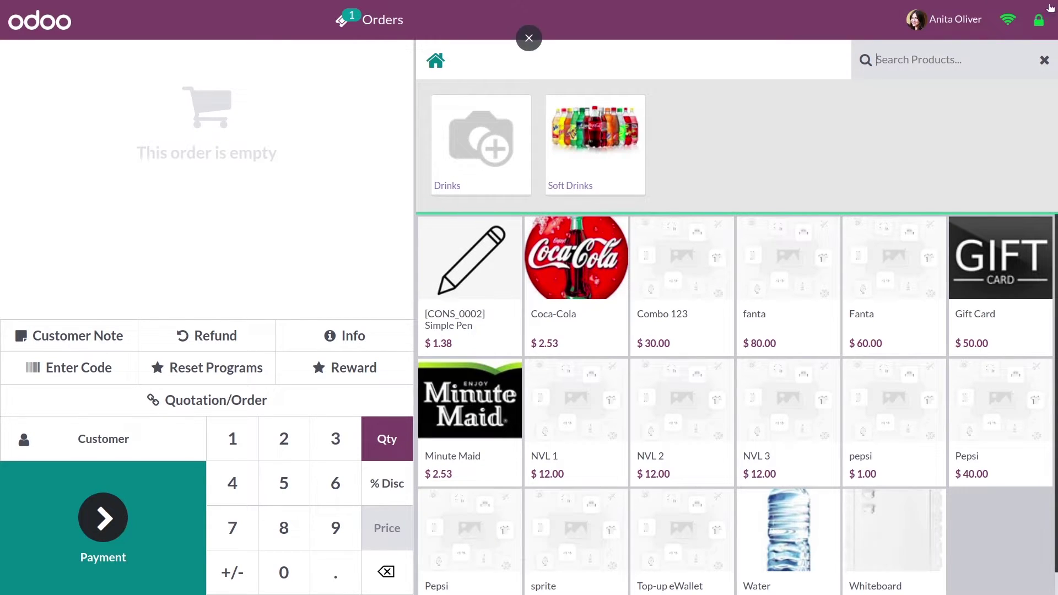
left_click(949, 34)
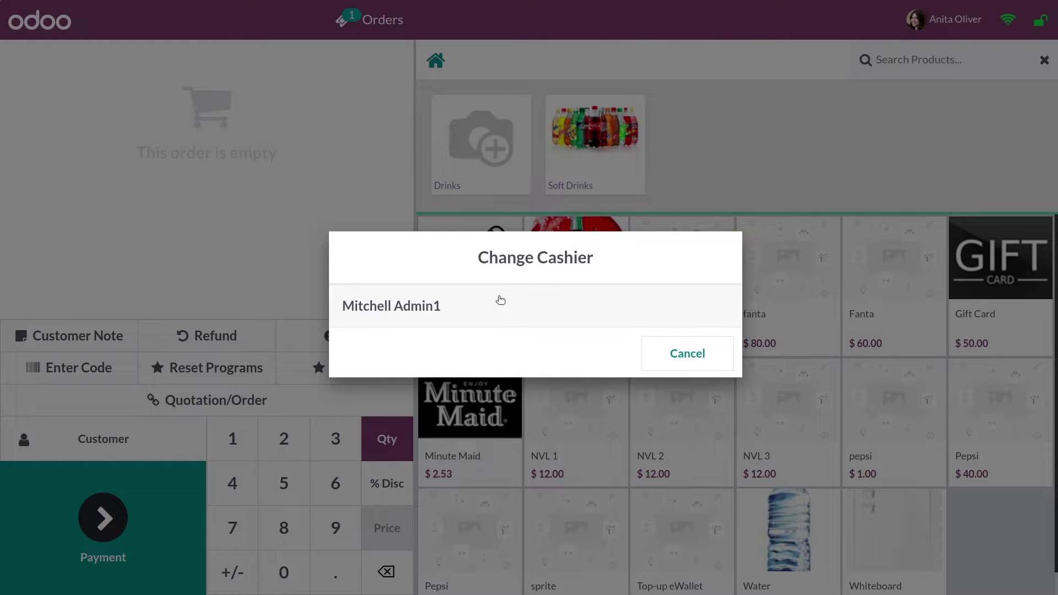
left_click(499, 300)
left_click(533, 246)
left_click(576, 293)
left_click(573, 242)
left_click(583, 285)
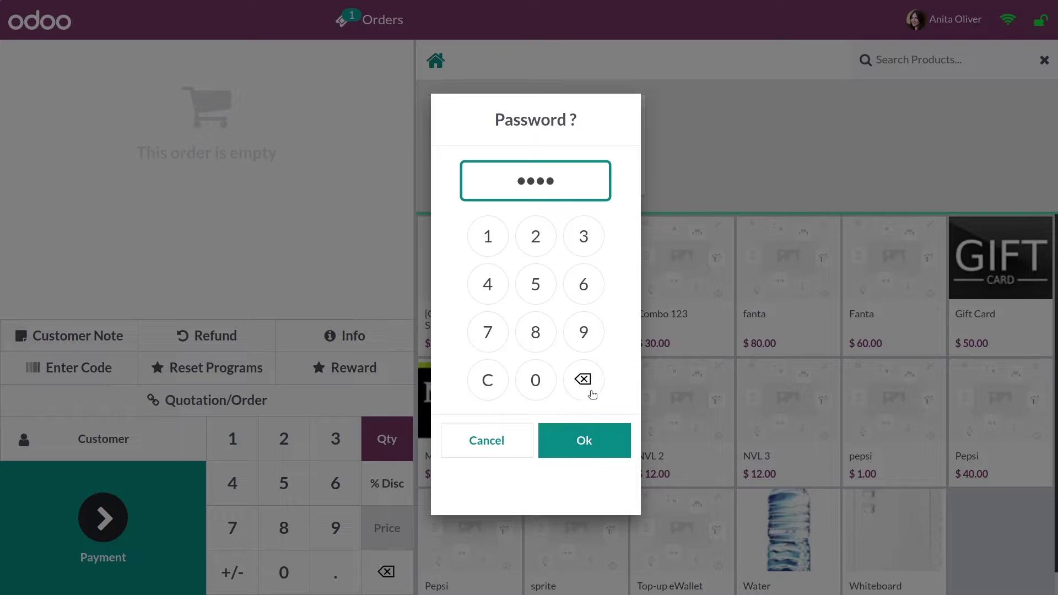
left_click(619, 451)
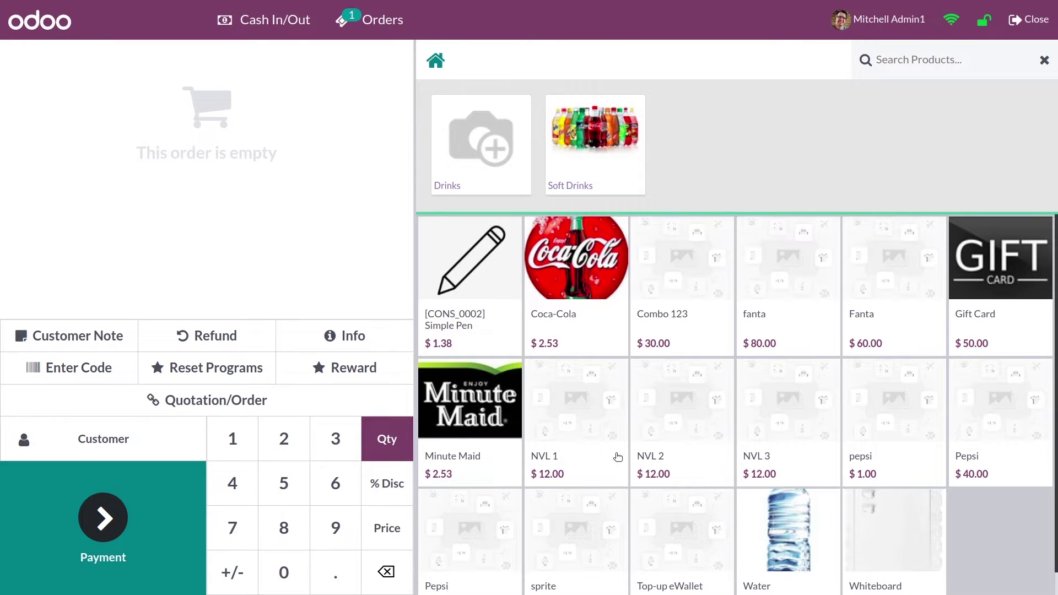
- Close the Shop session with the counted cash, accepting the payments difference
left_click(1017, 28)
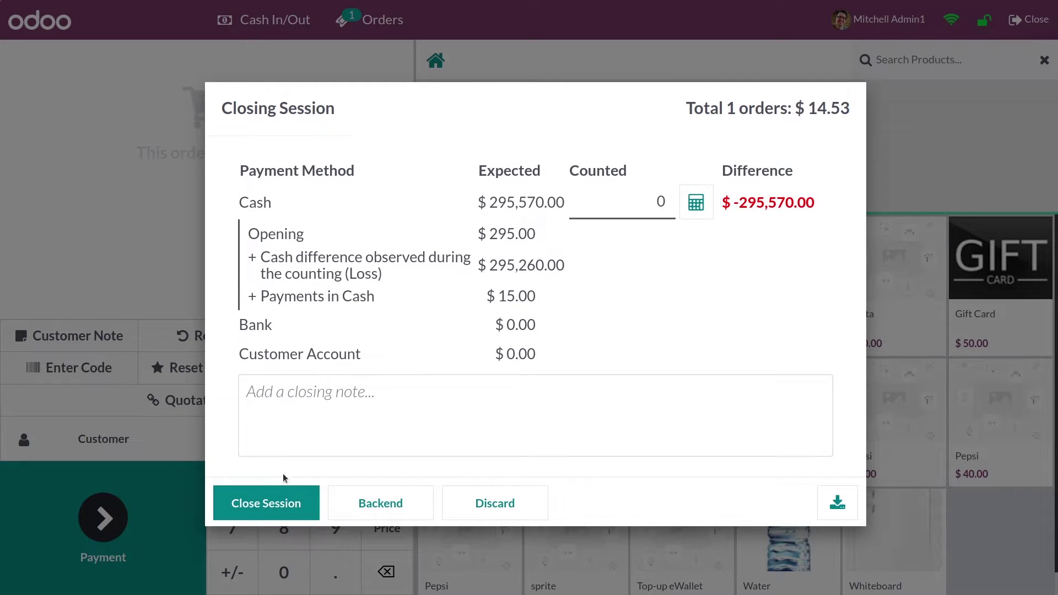
left_click(268, 503)
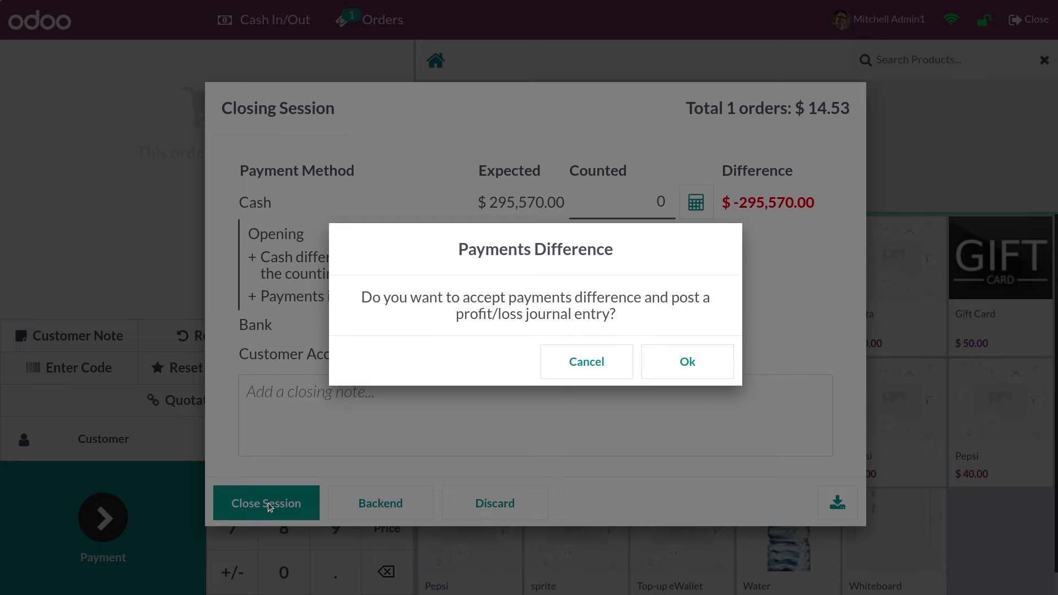
left_click(692, 362)
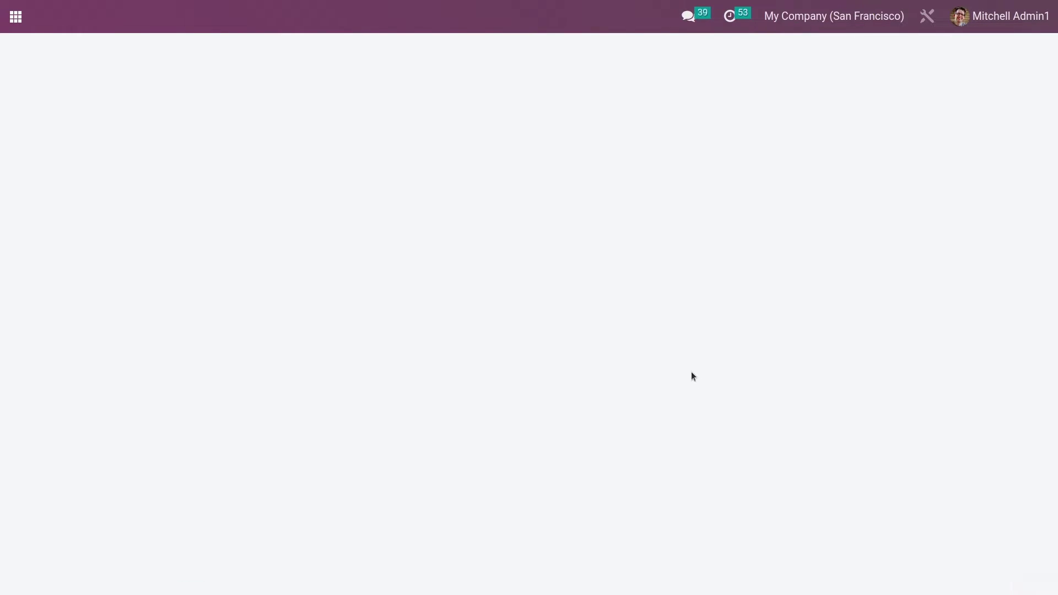
- Enable Price Control in the Shop settings, save, and go back to the dashboard
left_click(507, 123)
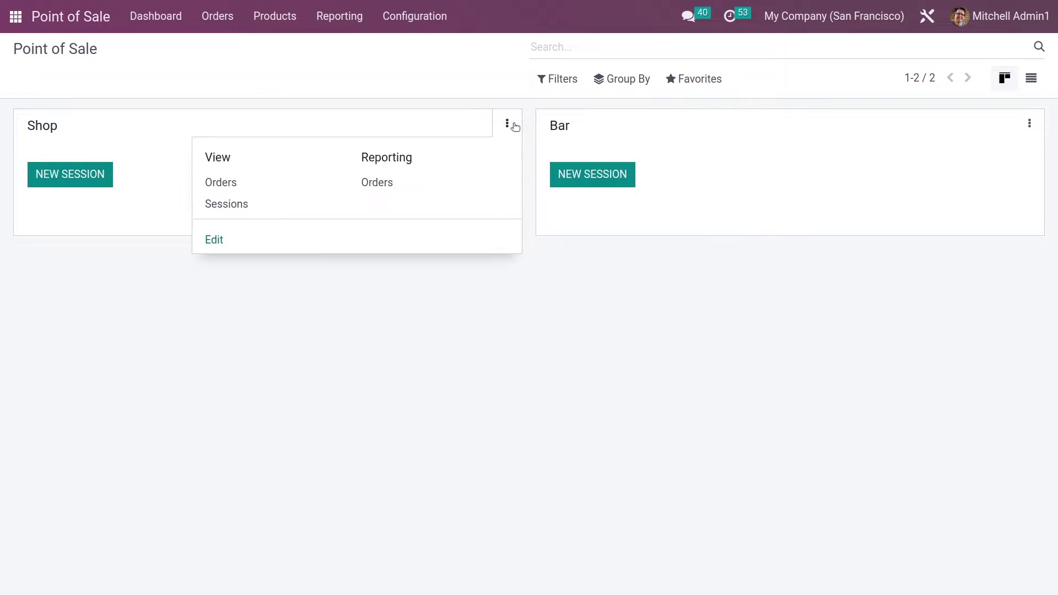
left_click(214, 240)
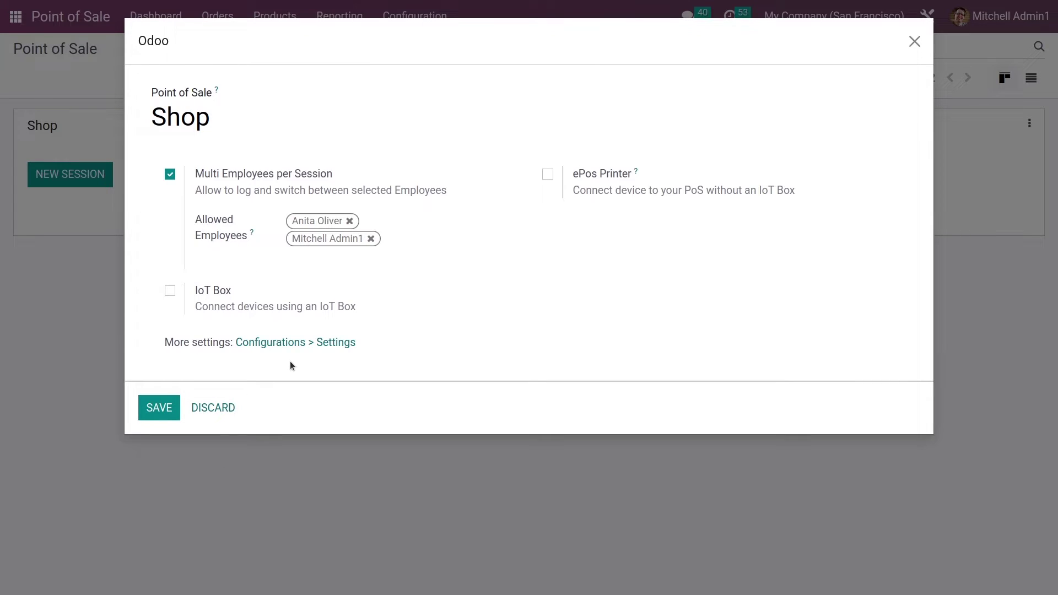
left_click(302, 345)
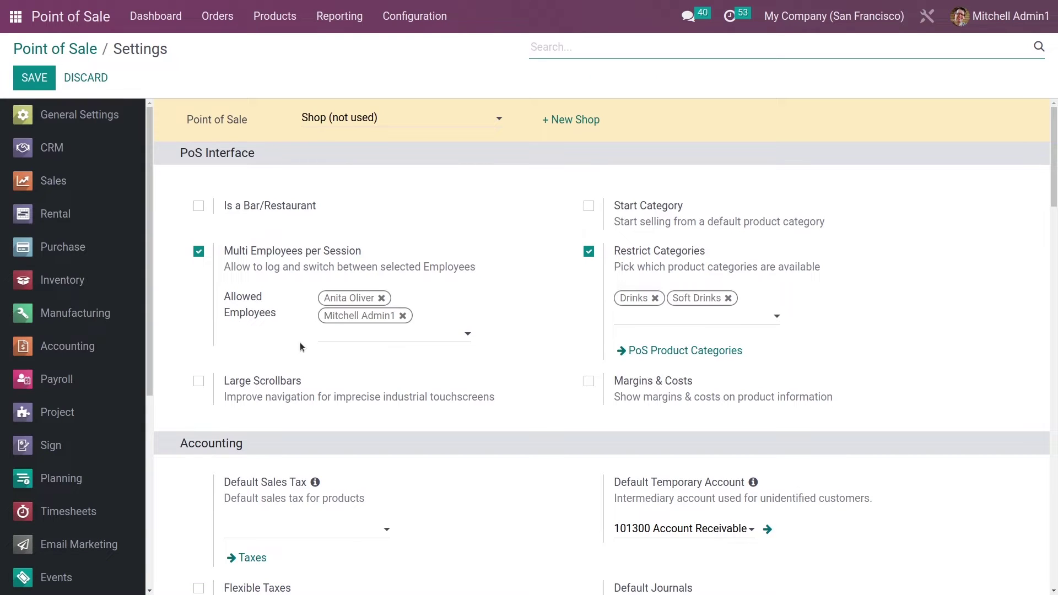
scroll(662, 485, "down", 8)
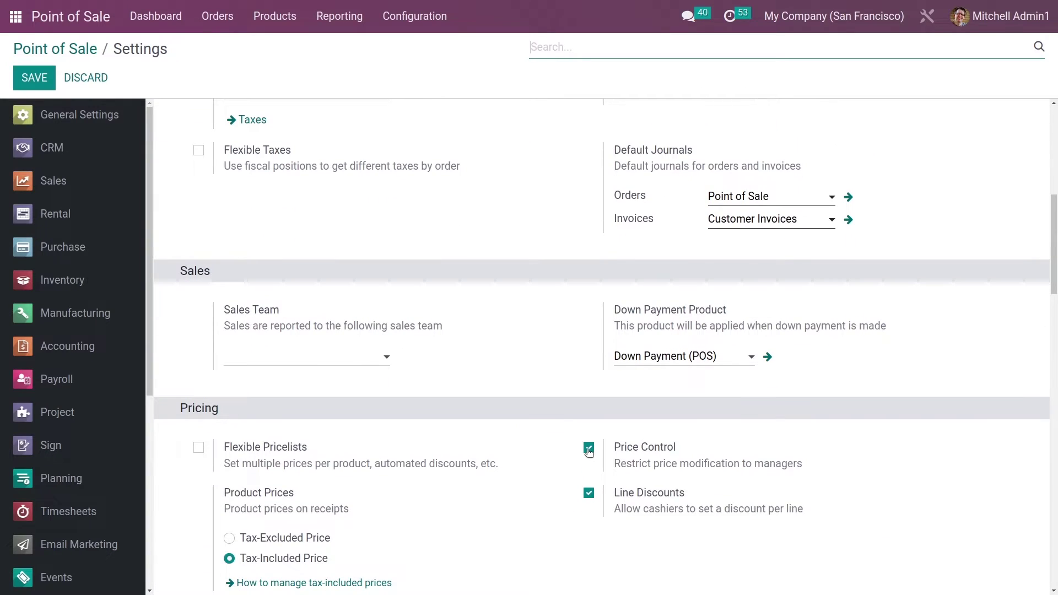
left_click(588, 448)
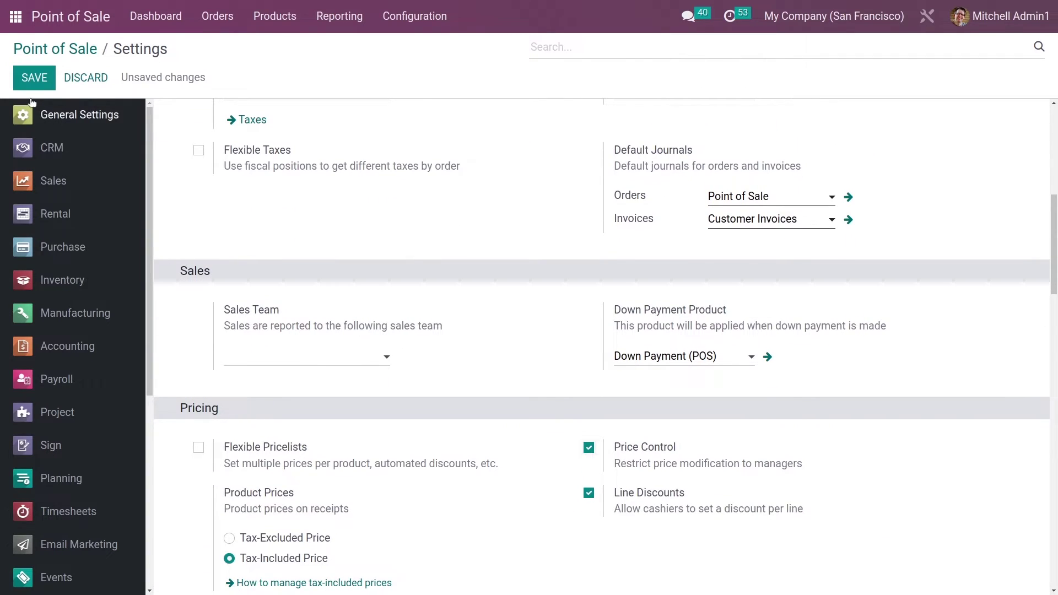
left_click(20, 87)
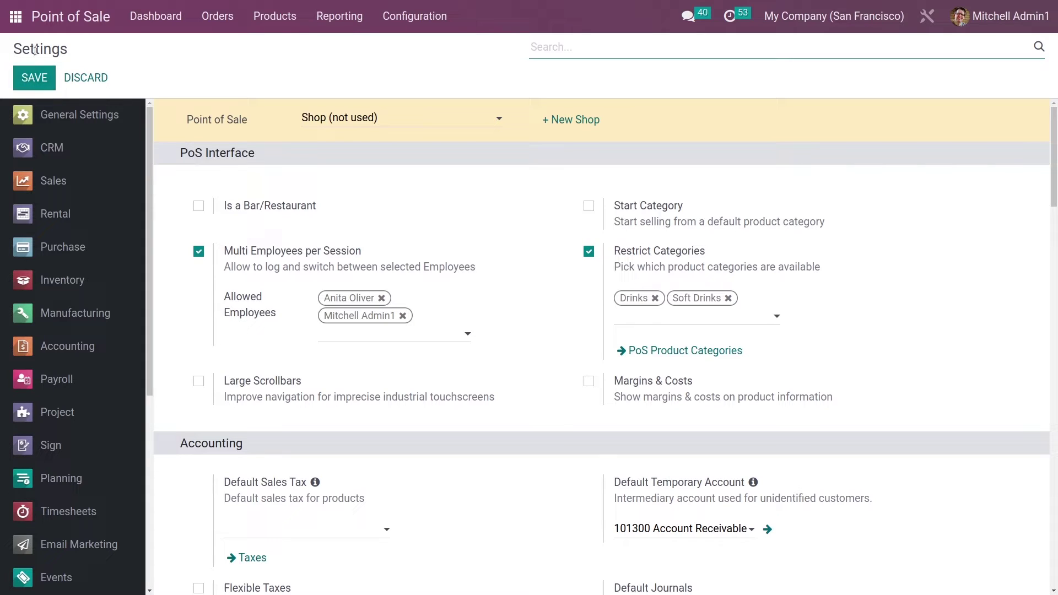
left_click(129, 14)
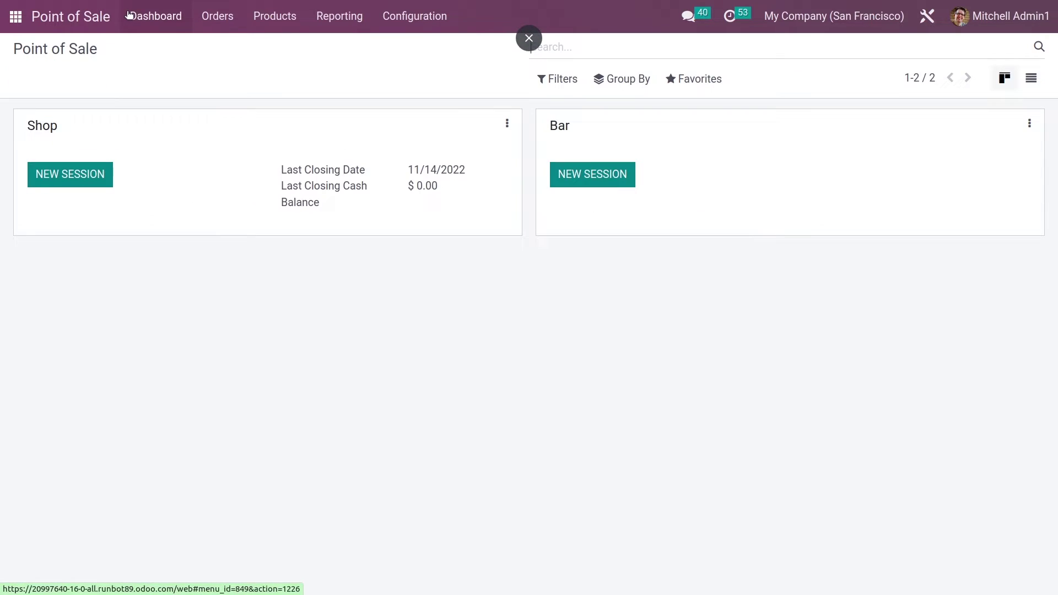
- Start a new Shop session logged in as the other employee via PIN
left_click(71, 181)
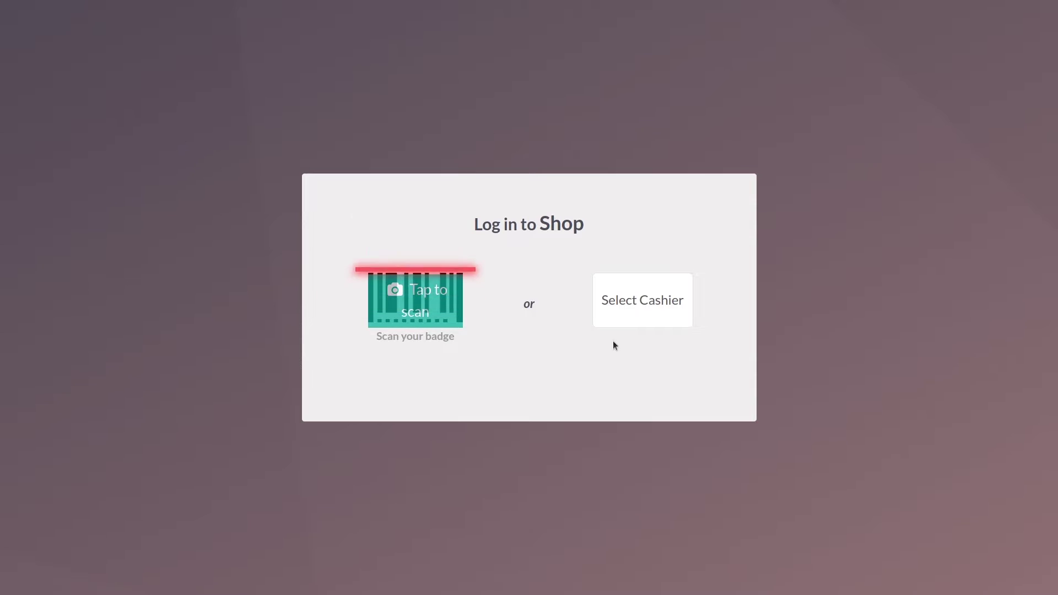
left_click(632, 315)
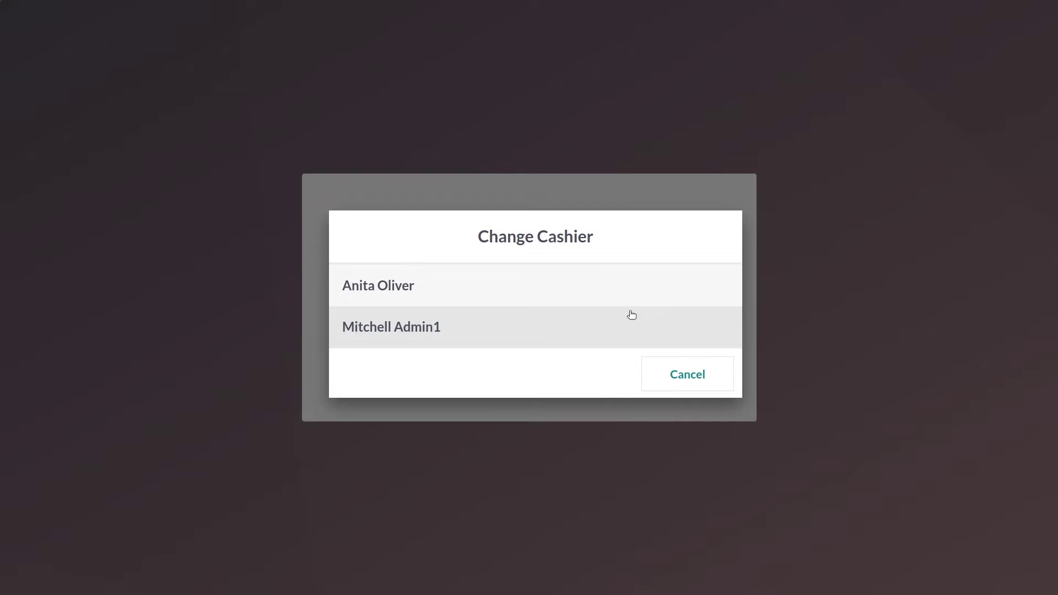
left_click(445, 293)
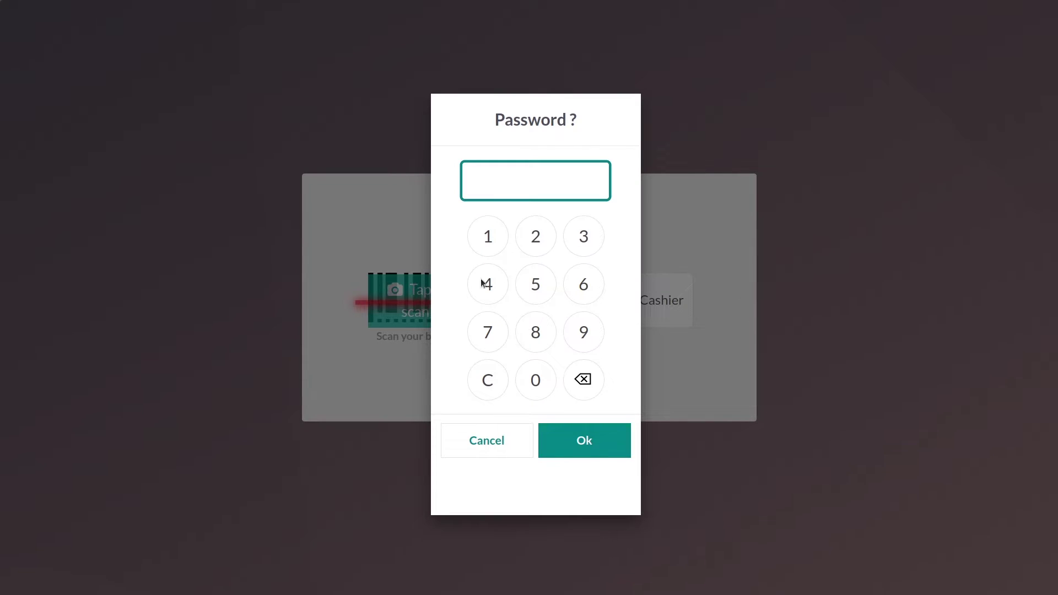
left_click(542, 246)
left_click(587, 288)
left_click(579, 257)
left_click(589, 282)
left_click(589, 434)
- Set the opening cash to 444 and open the session
left_click(626, 216)
type("0")
type("444")
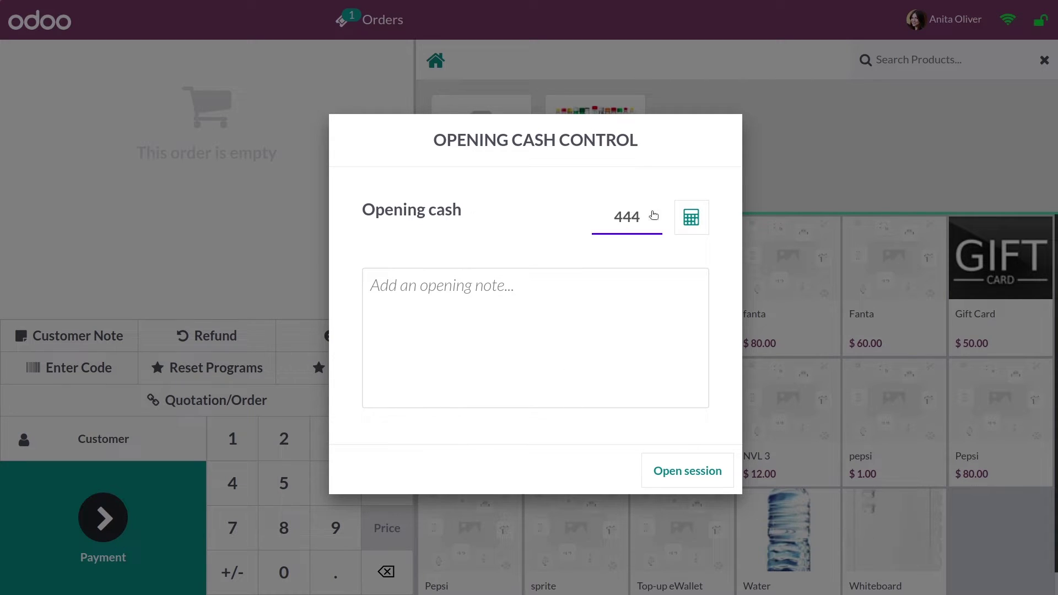
left_click(727, 479)
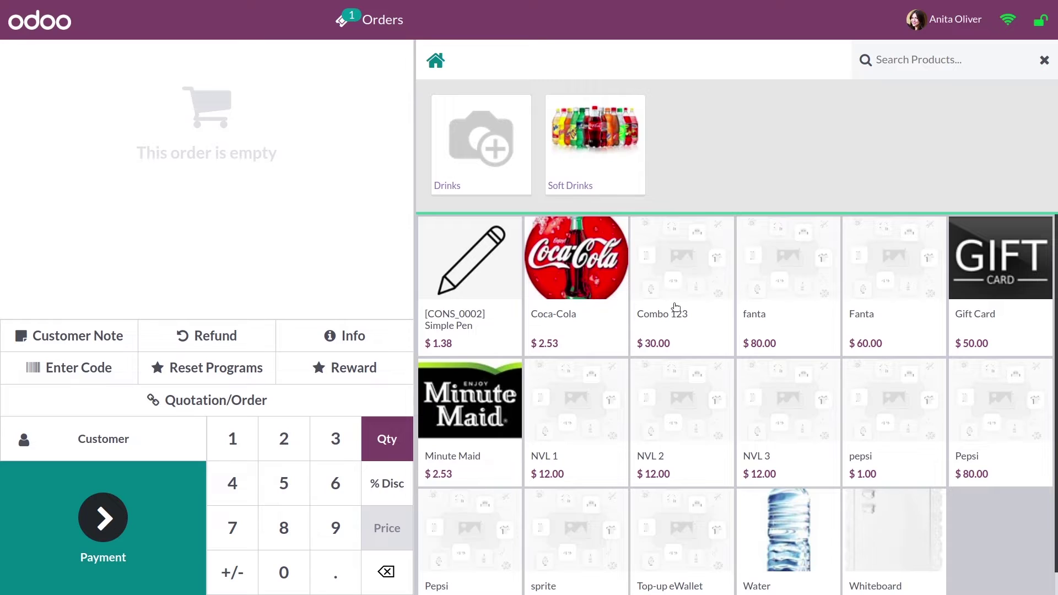
- Add NVL 1 ($12.00) to the order and switch to the admin cashier using their PIN
left_click(577, 464)
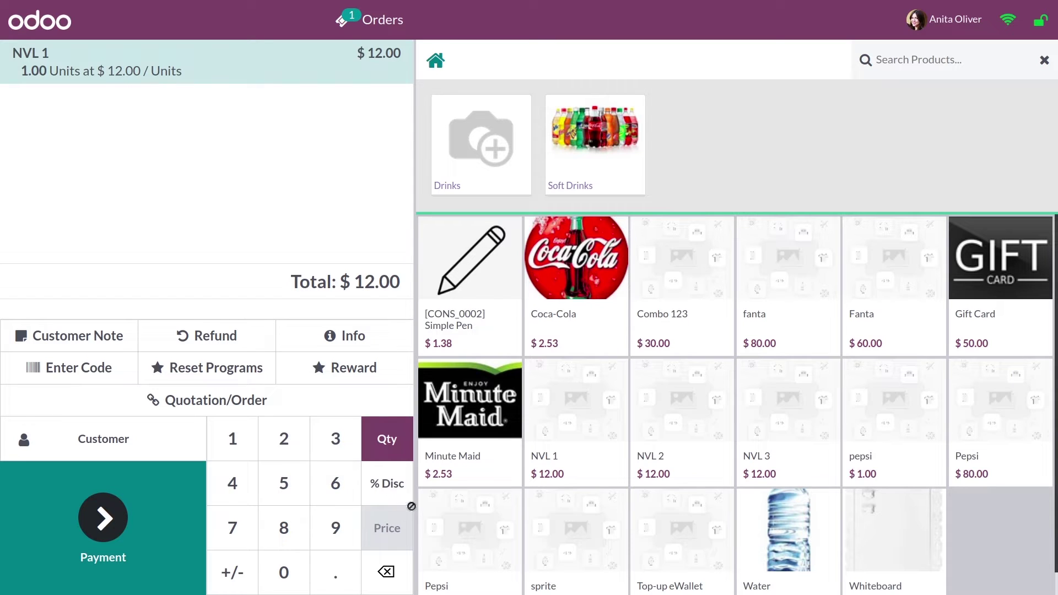
left_click(954, 17)
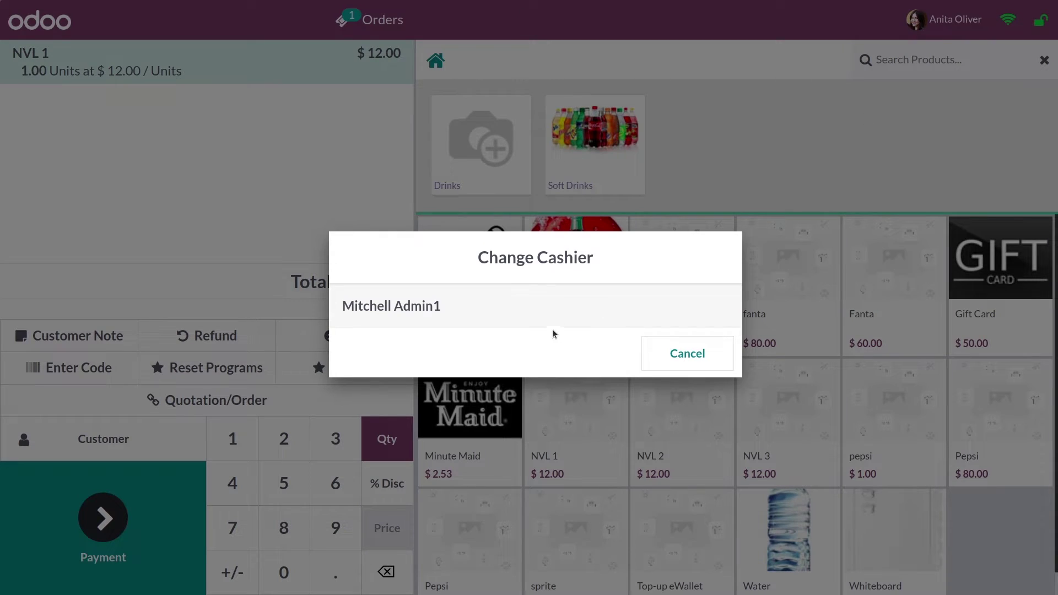
left_click(551, 318)
left_click(536, 236)
left_click(583, 240)
left_click(583, 239)
left_click(594, 291)
left_click(596, 441)
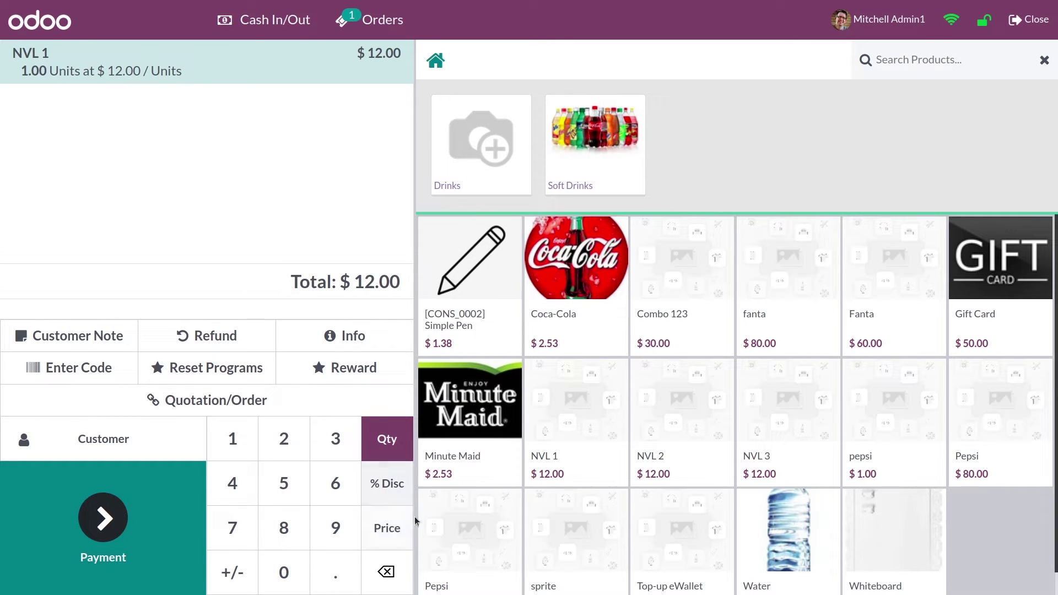
- Override the NVL 1 unit price to $666.00
left_click(379, 532)
left_click(331, 497)
left_click(331, 496)
left_click(331, 496)
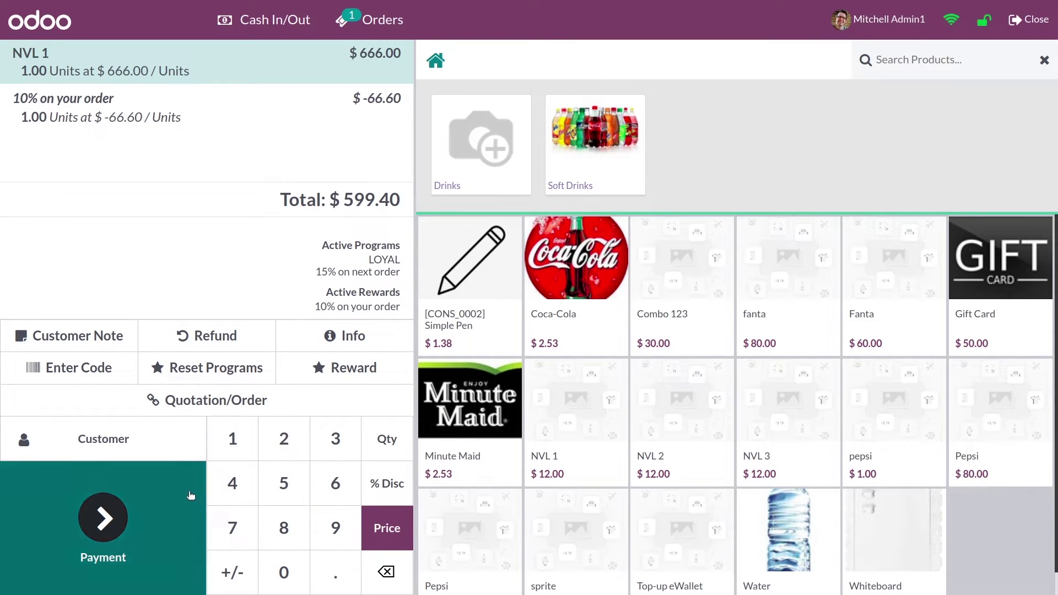
- Assign a customer, take $599 in cash, validate, and bring up the closing summary
left_click(105, 439)
left_click(220, 295)
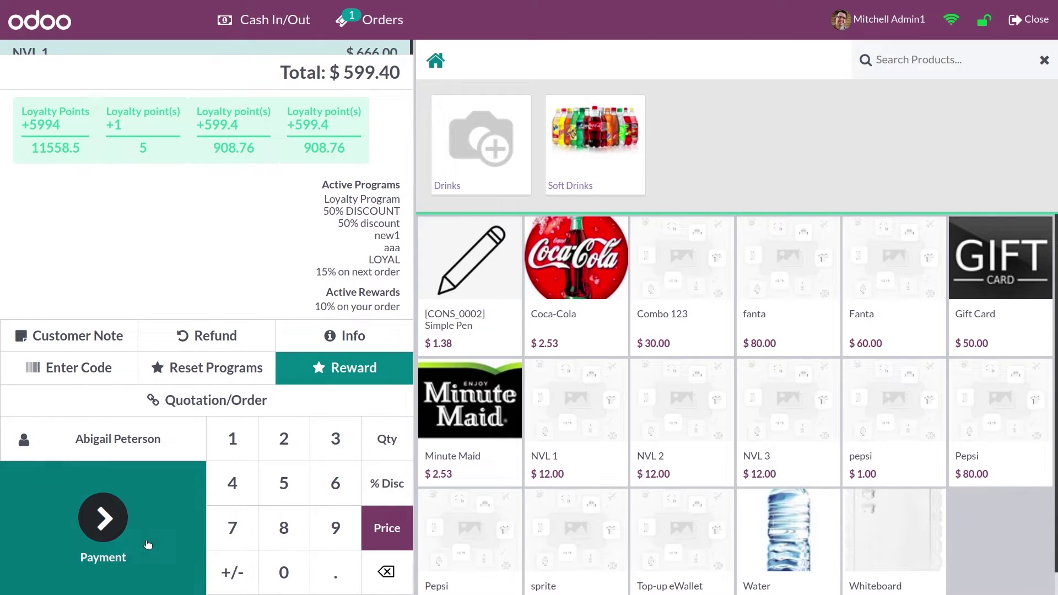
left_click(147, 544)
left_click(123, 136)
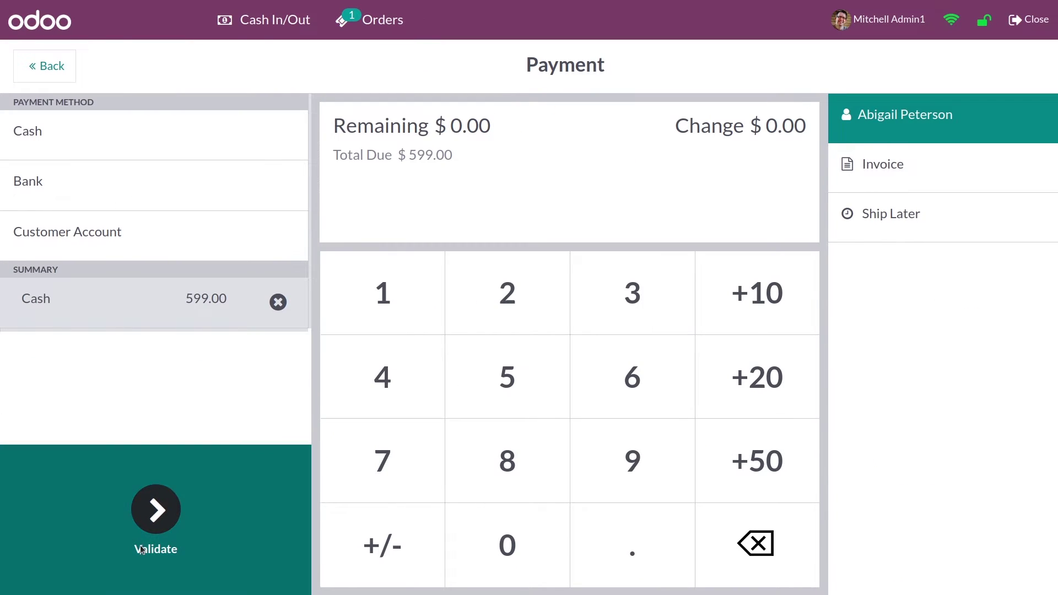
left_click(159, 517)
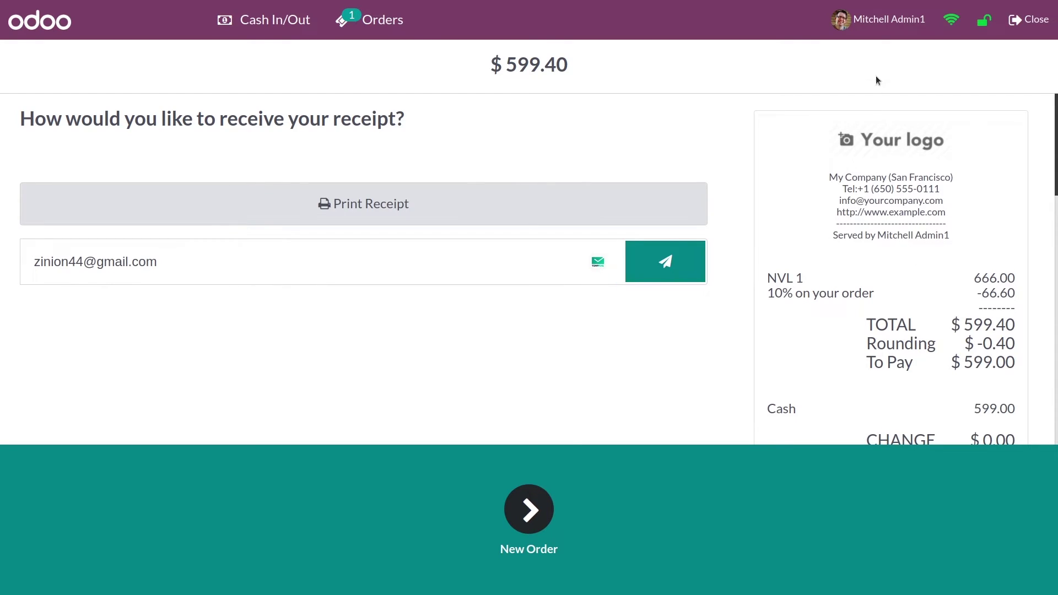
left_click(1020, 30)
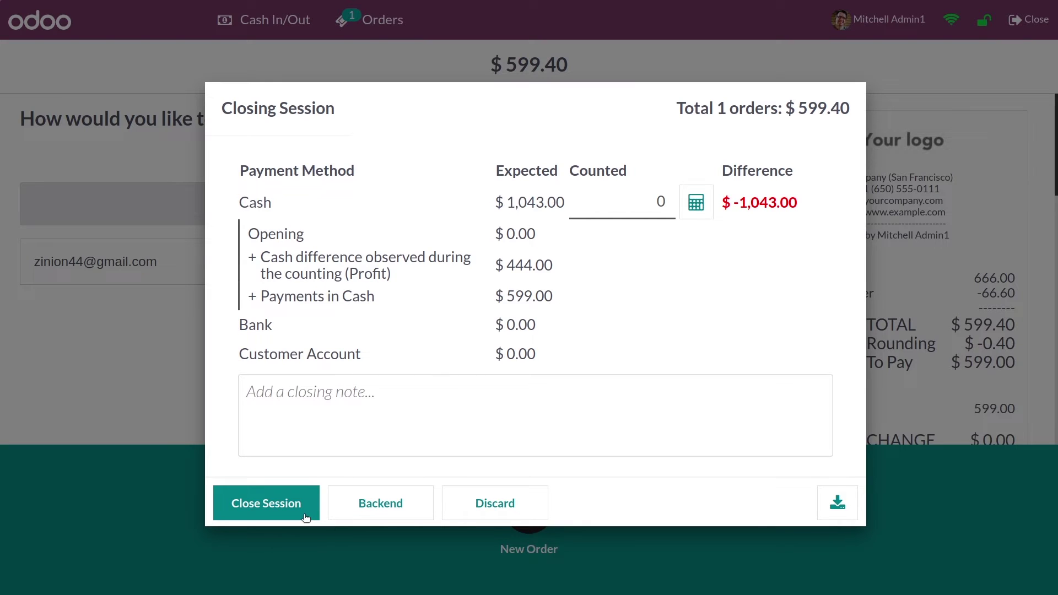
- Close the Shop session and accept the cash difference
left_click(306, 518)
left_click(678, 365)
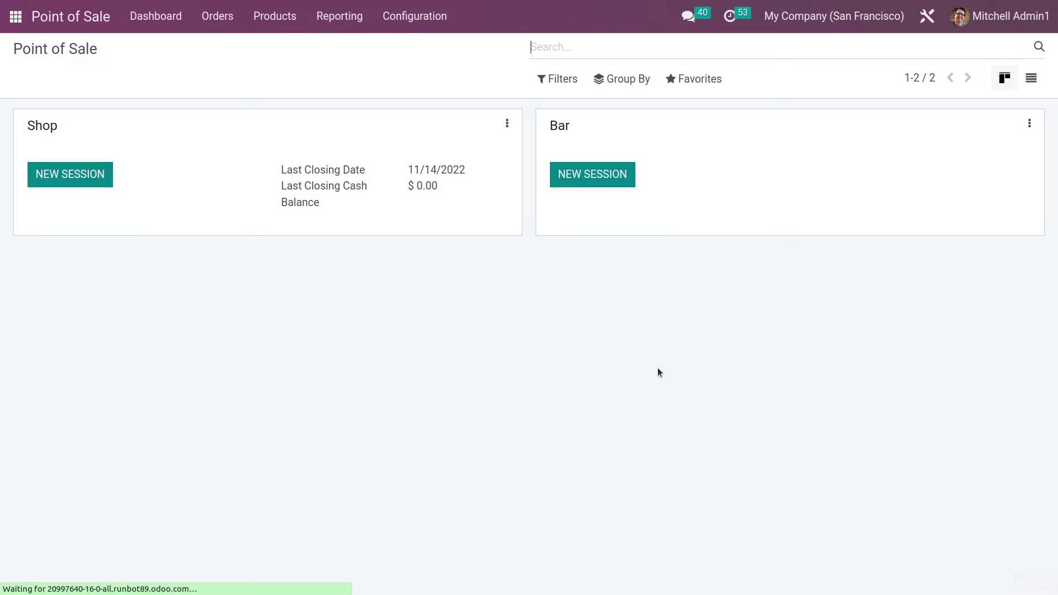
- Open a new Shop session as another PIN-protected cashier with 4444 opening cash
left_click(102, 183)
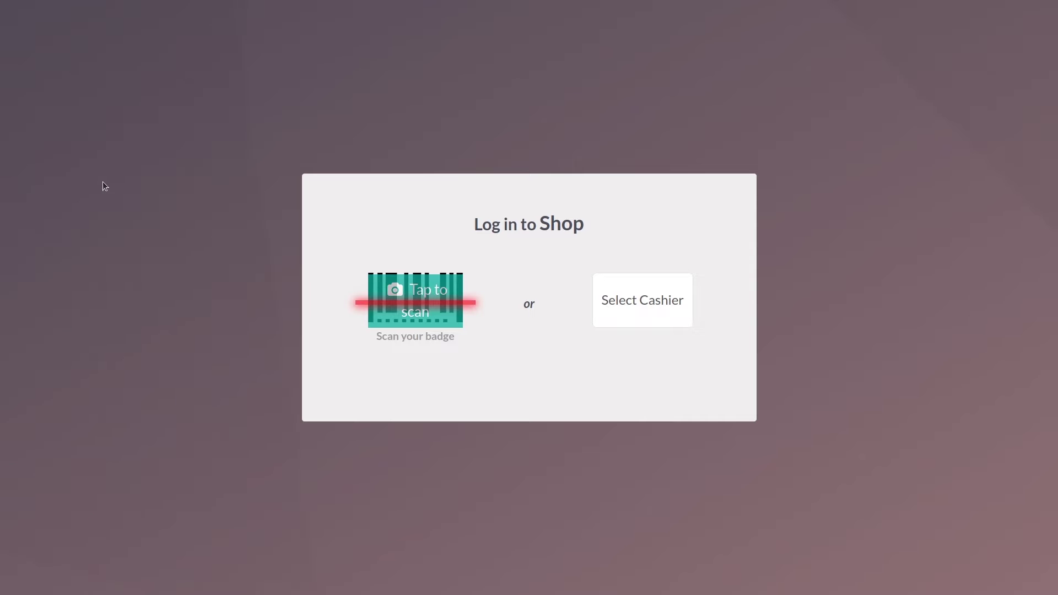
left_click(631, 312)
left_click(485, 308)
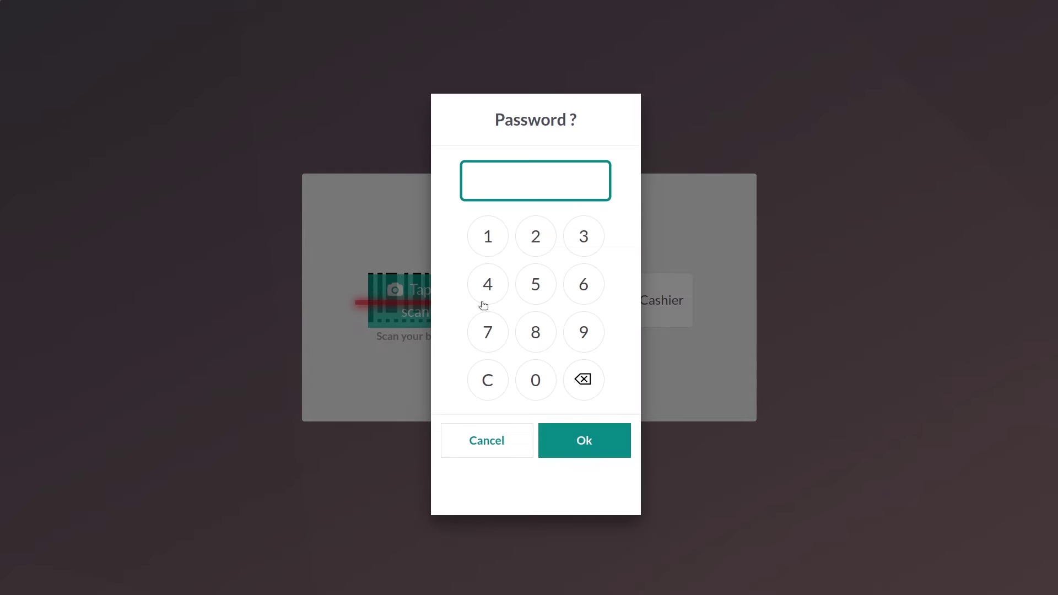
left_click(586, 283)
left_click(589, 222)
left_click(587, 283)
left_click(594, 445)
left_click(616, 229)
type("4444")
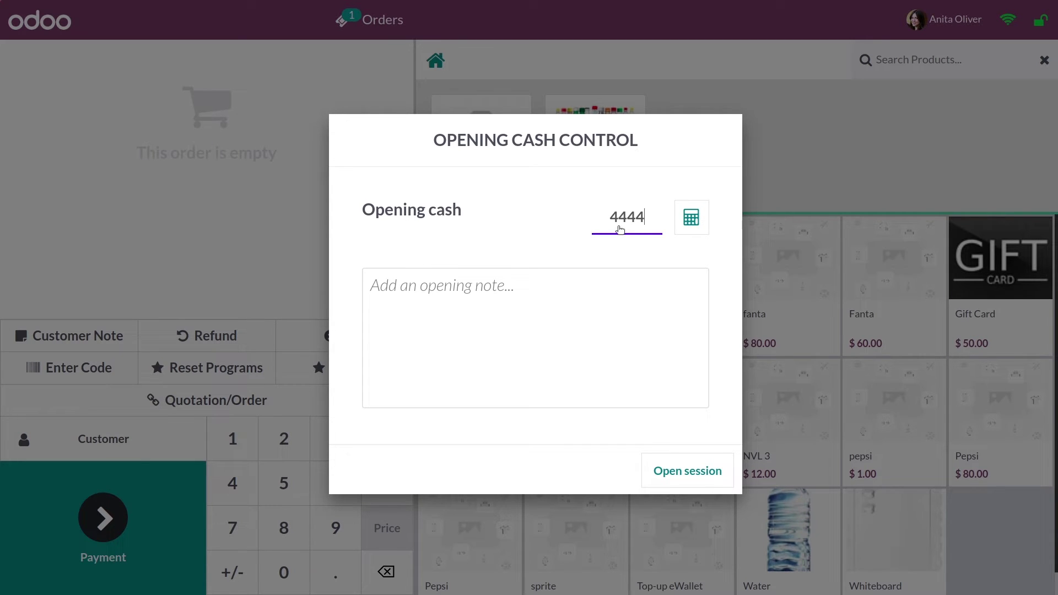
left_click(688, 471)
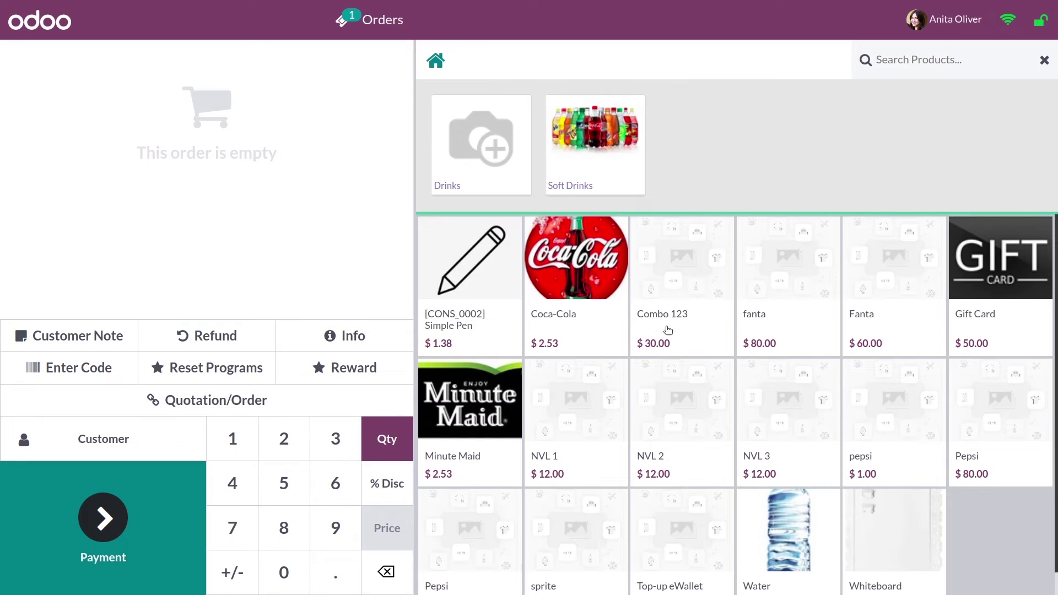
- Sell two Coca-Colas to a chosen customer, paid in cash, and validate the receipt
left_click(590, 315)
left_click(589, 315)
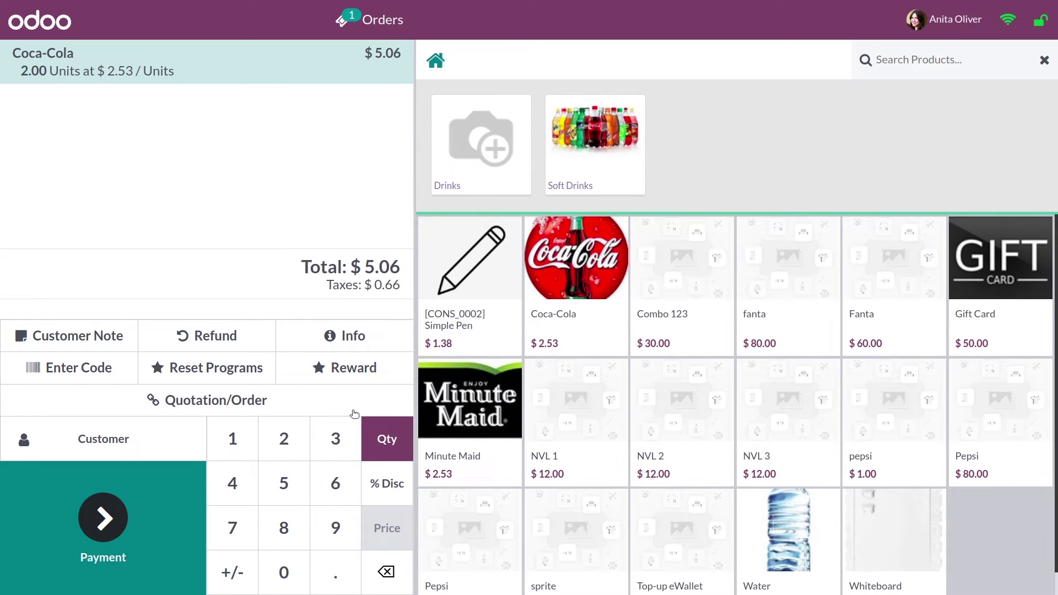
left_click(103, 440)
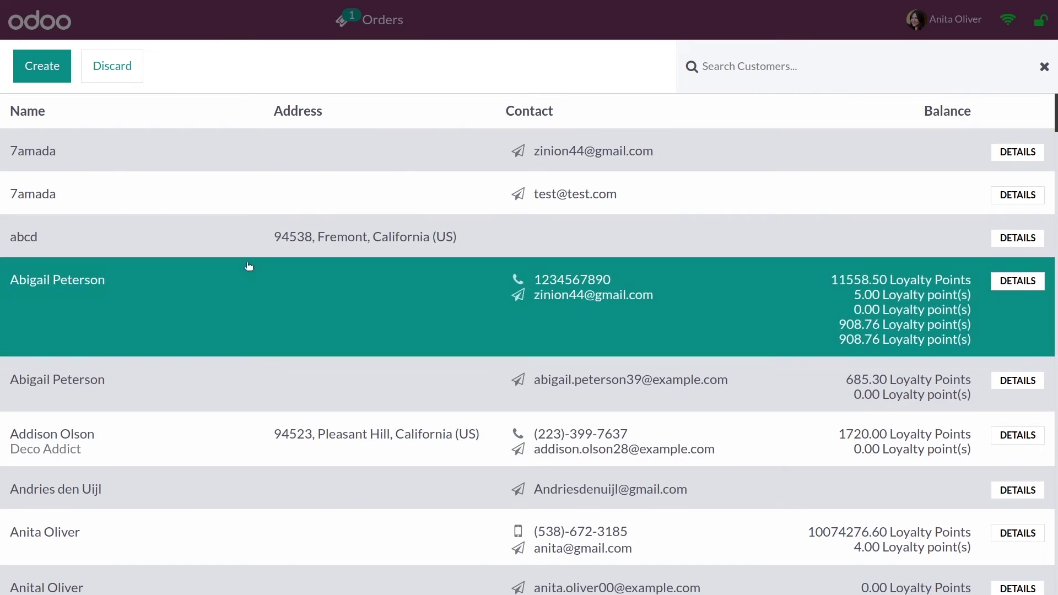
scroll(270, 532, "down", 4)
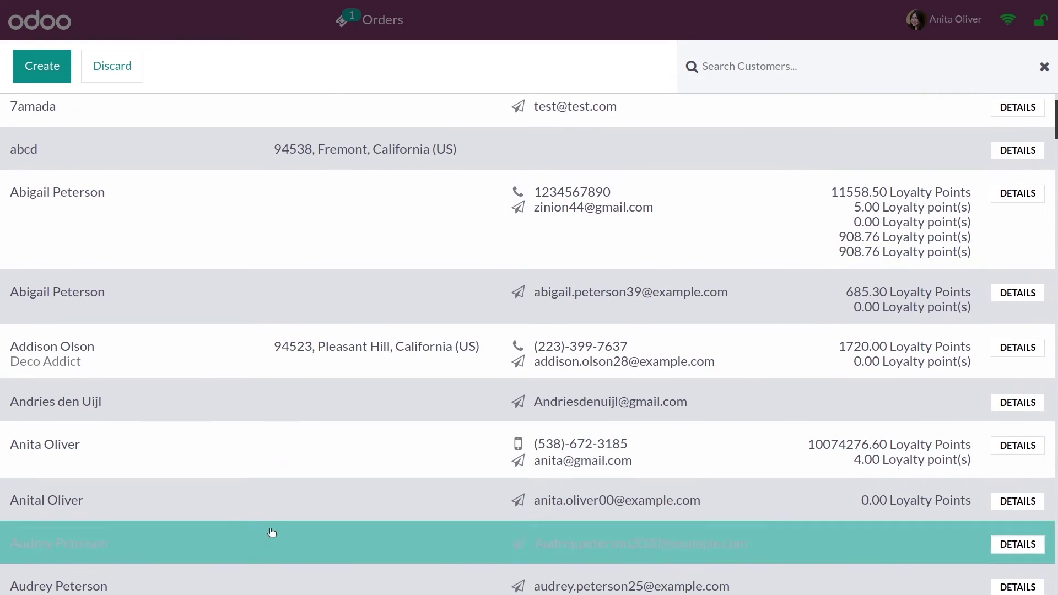
left_click(231, 486)
left_click(71, 554)
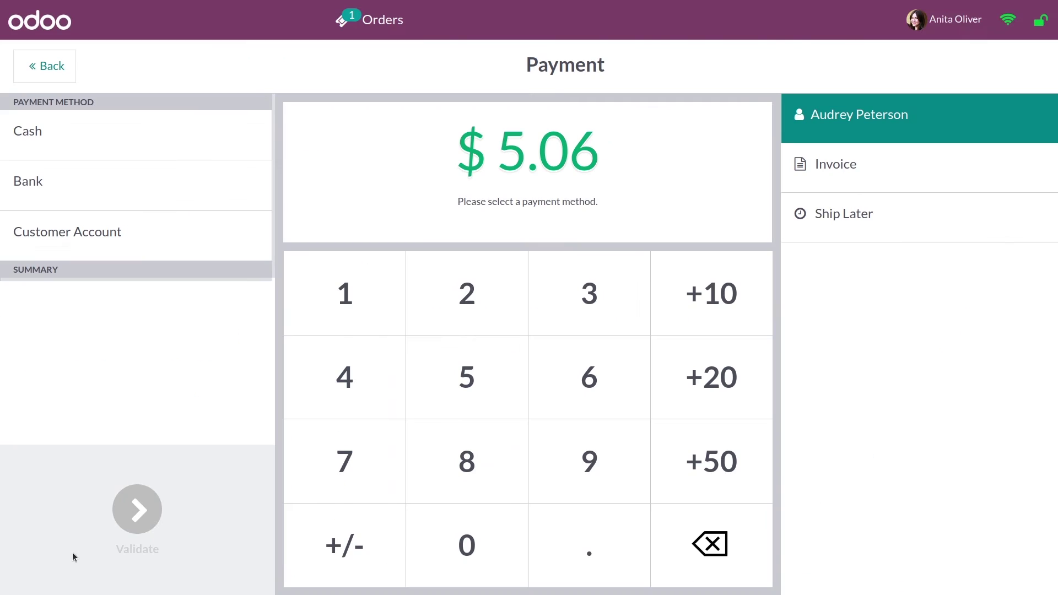
left_click(191, 137)
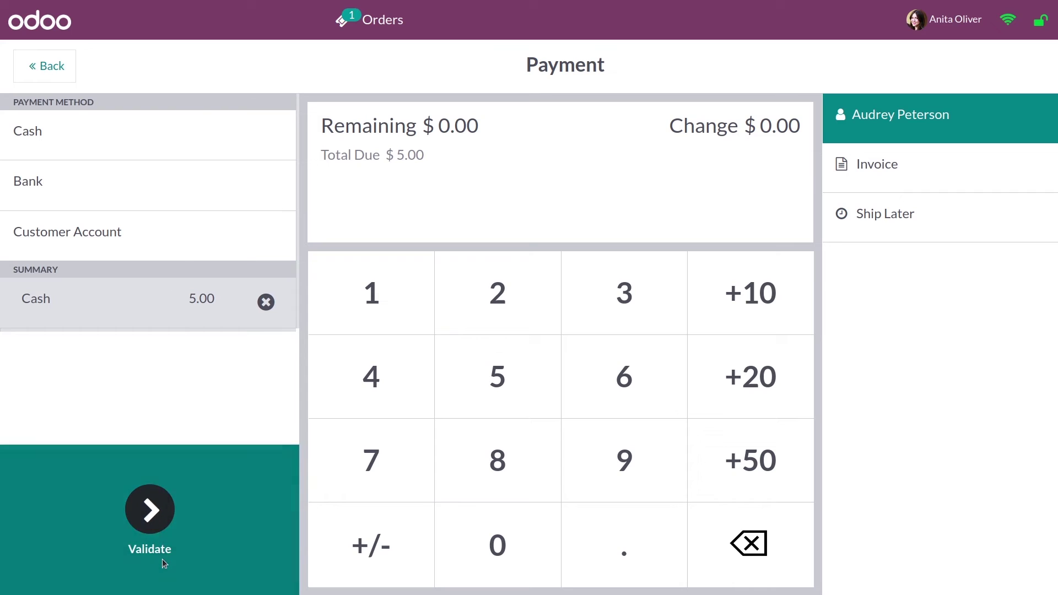
left_click(162, 558)
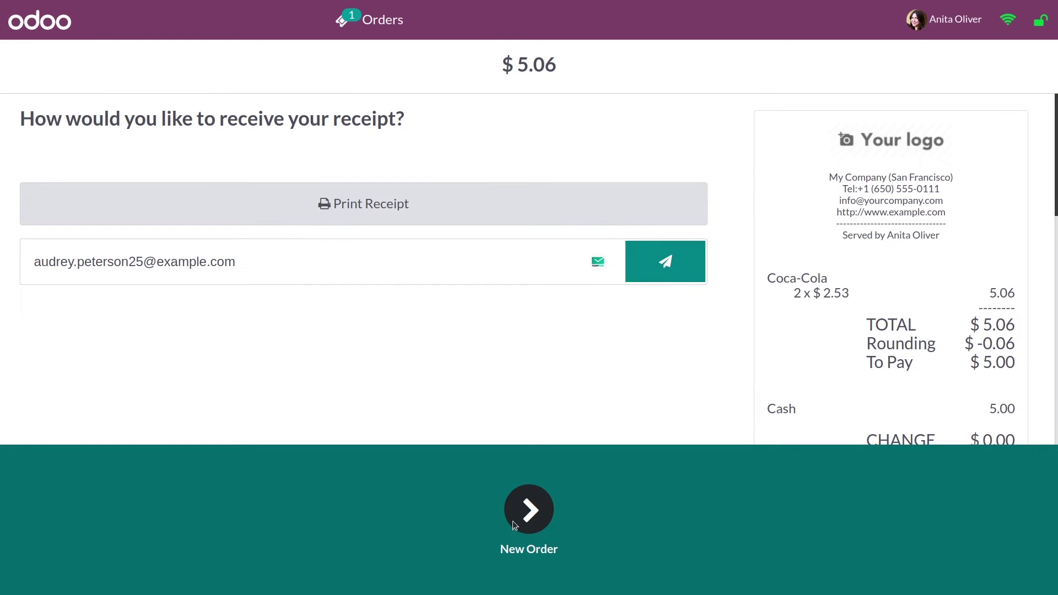
left_click(940, 29)
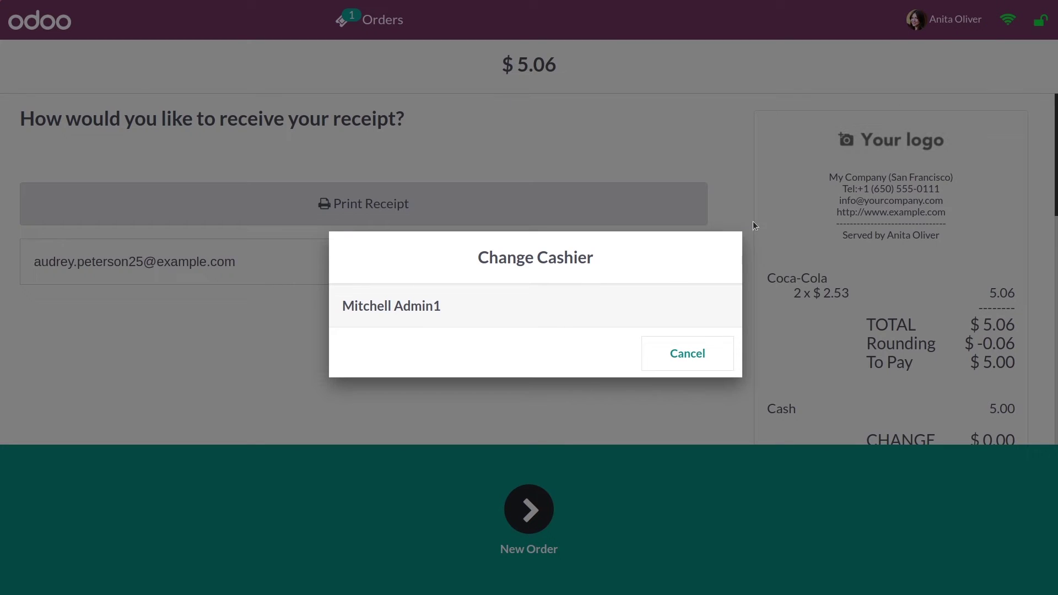
- Switch the POS cashier back to the admin user by entering their PIN
left_click(554, 326)
left_click(543, 240)
left_click(581, 281)
left_click(592, 233)
left_click(584, 292)
left_click(581, 433)
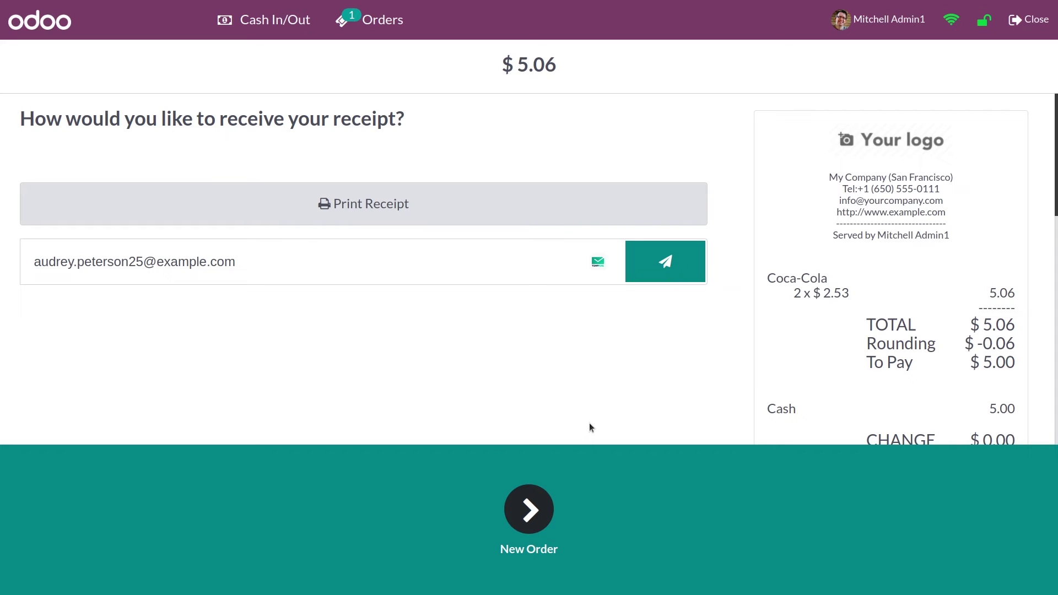
- Close the Shop session, accepting the cash difference warning
left_click(1031, 22)
left_click(298, 519)
left_click(665, 367)
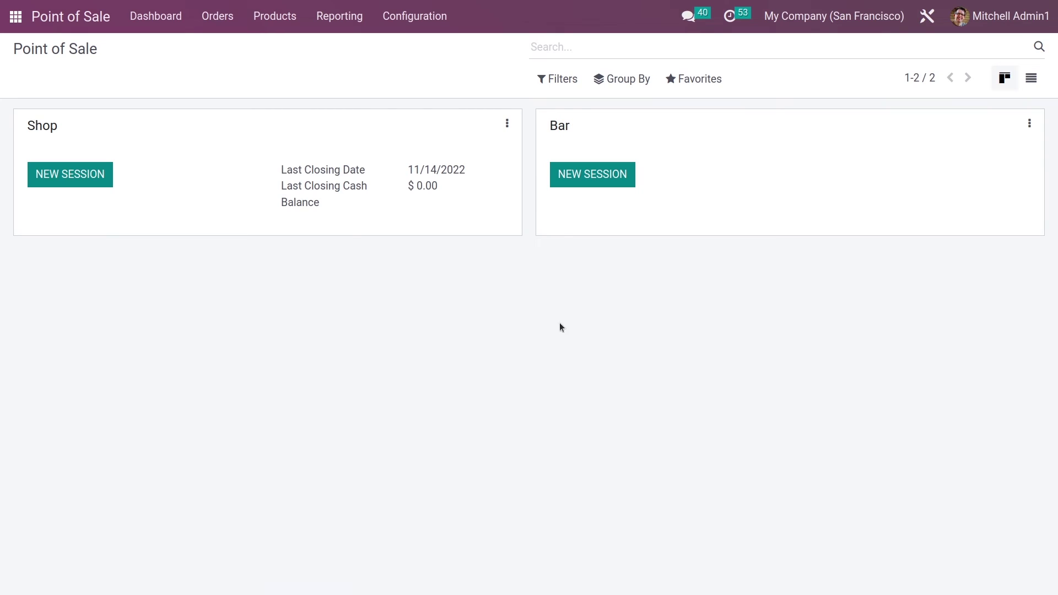
- Open the Orders Analysis report in pivot view
left_click(339, 18)
left_click(353, 53)
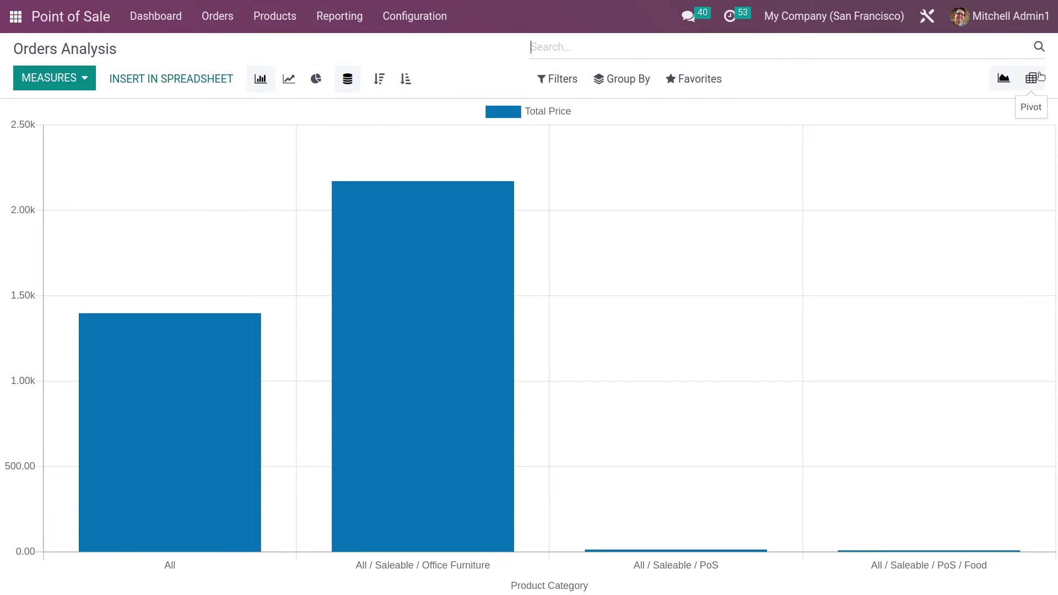
left_click(1031, 78)
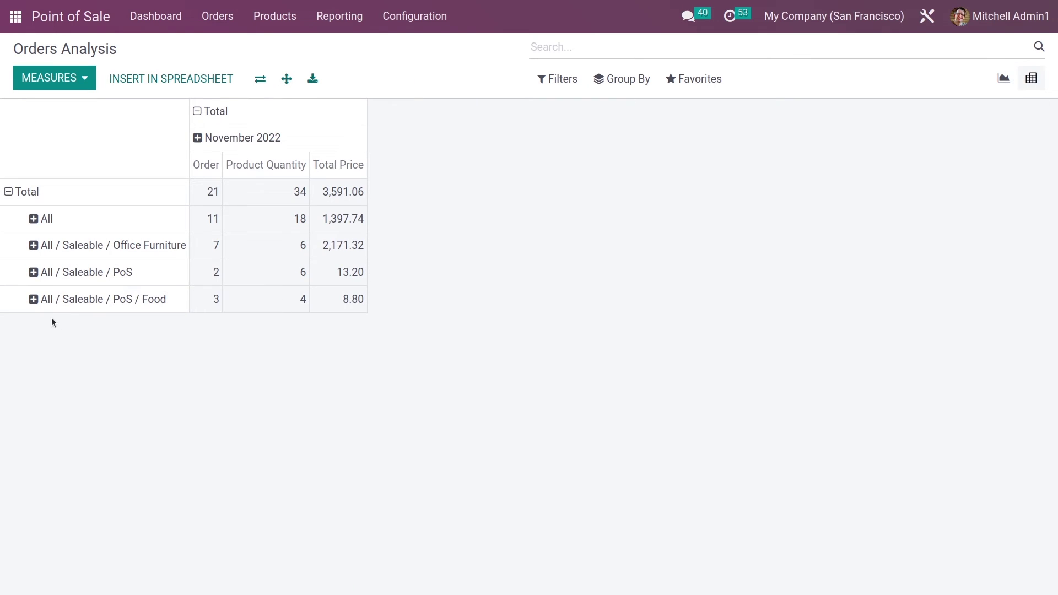
- Break down the Food category by Employee, then by Point of Sale, and return home
left_click(33, 301)
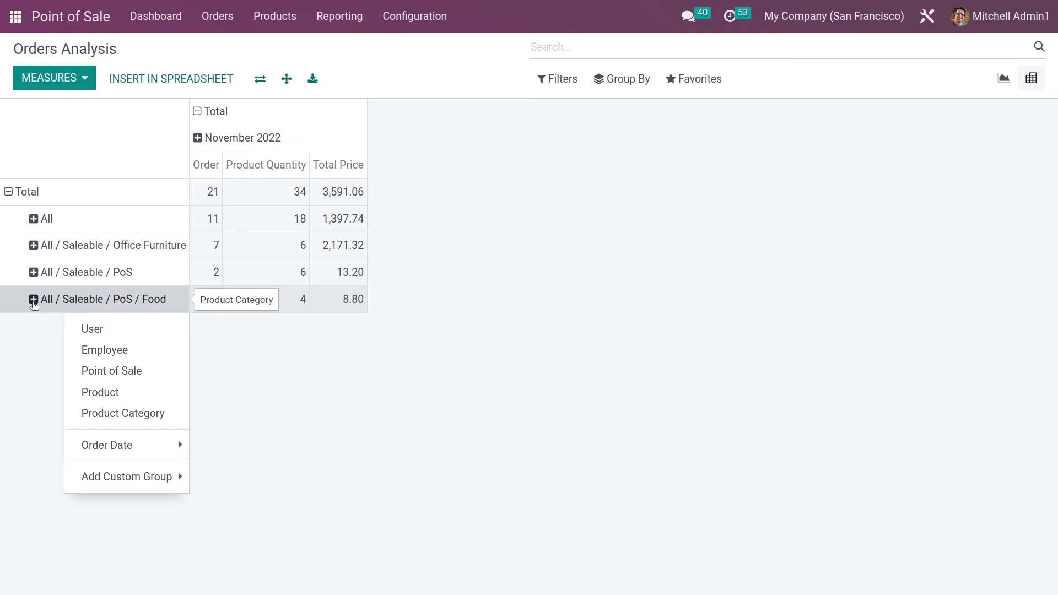
left_click(137, 354)
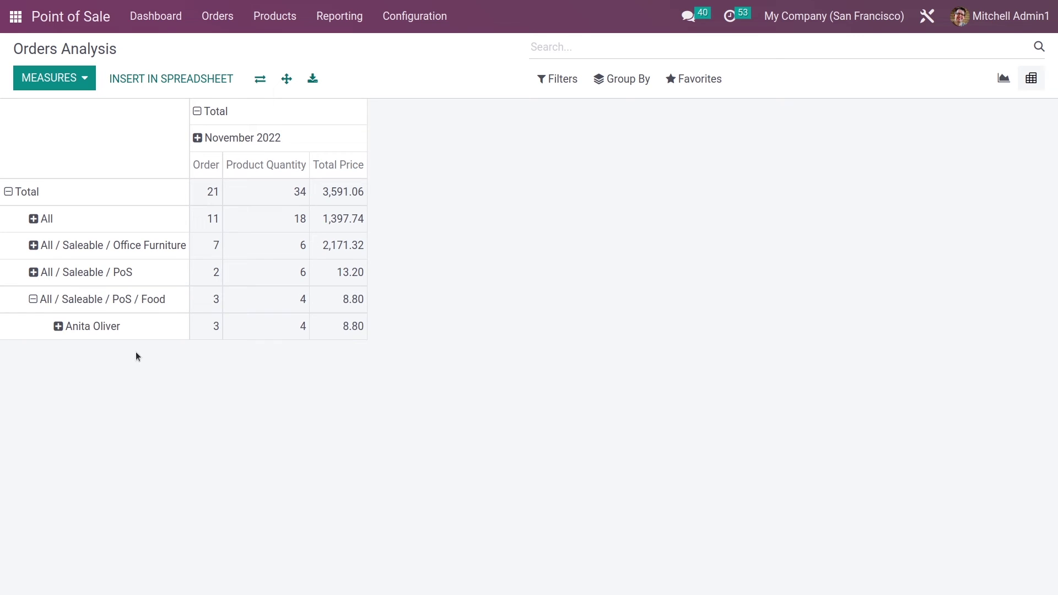
left_click(62, 327)
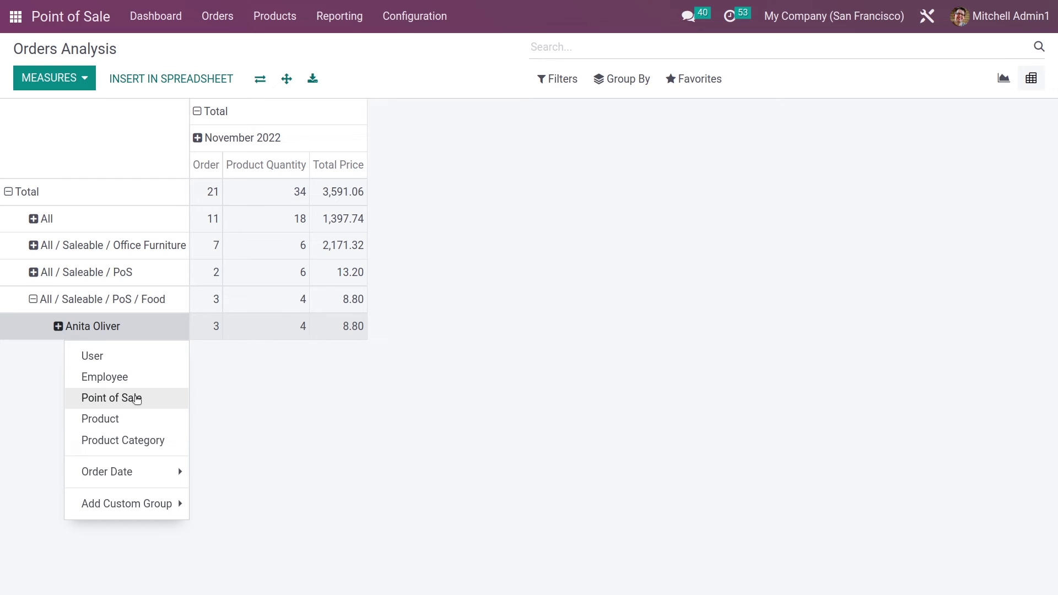
left_click(137, 399)
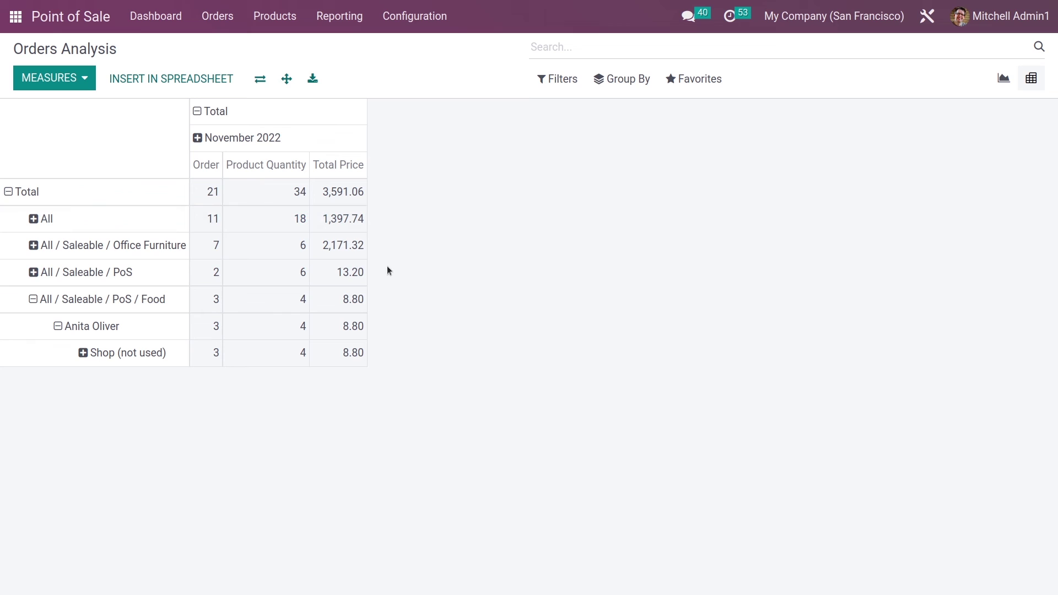
left_click(4, 23)
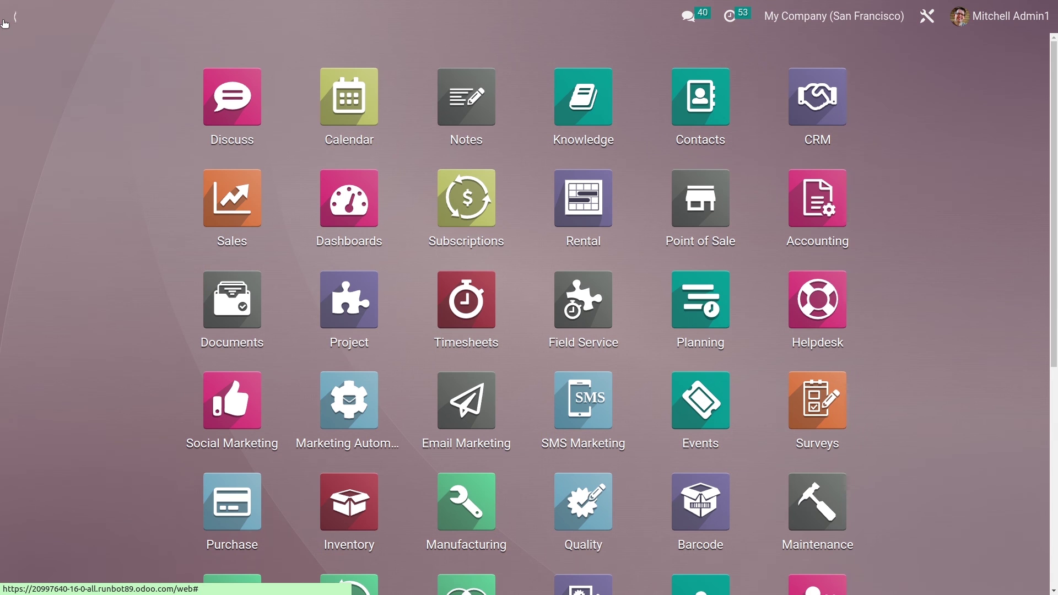